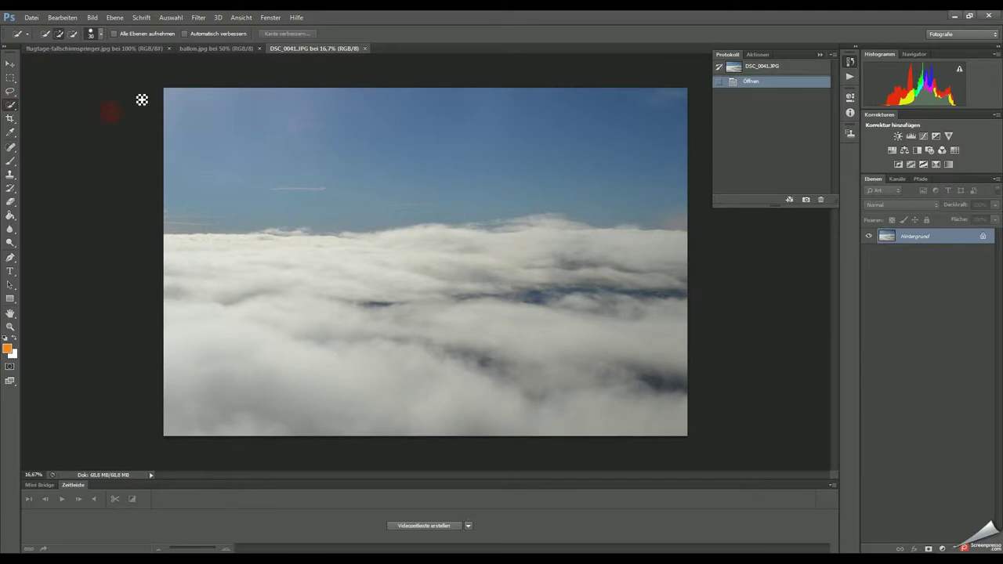
Step: Begin selecting the blue sky across the top-left of the DSC_0041.JPG cloud photo
drag(204, 142, 627, 157)
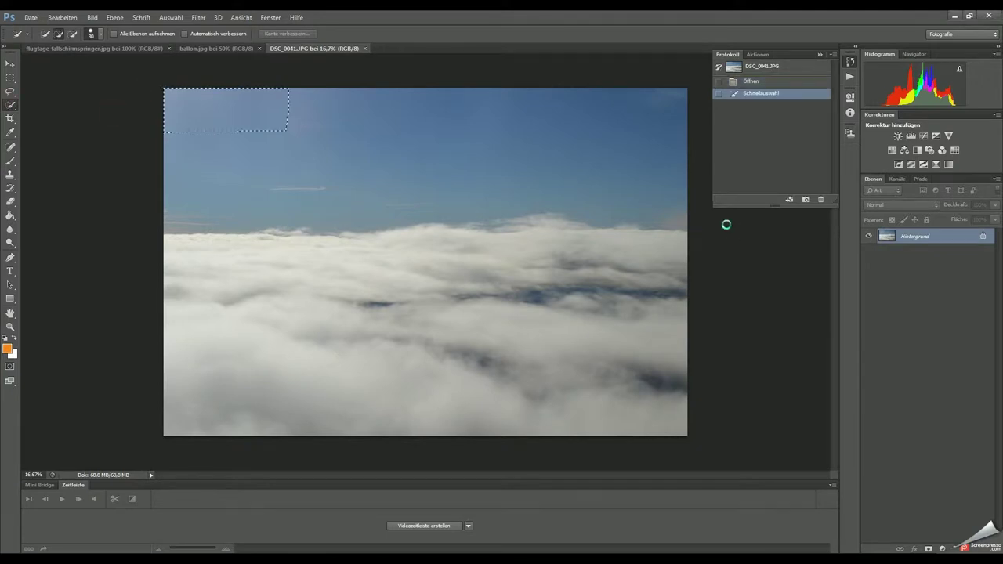
Step: Copy the sky to its own hidden layer, unlock the background and delete the sky from the clouds
key(ctrl+j)
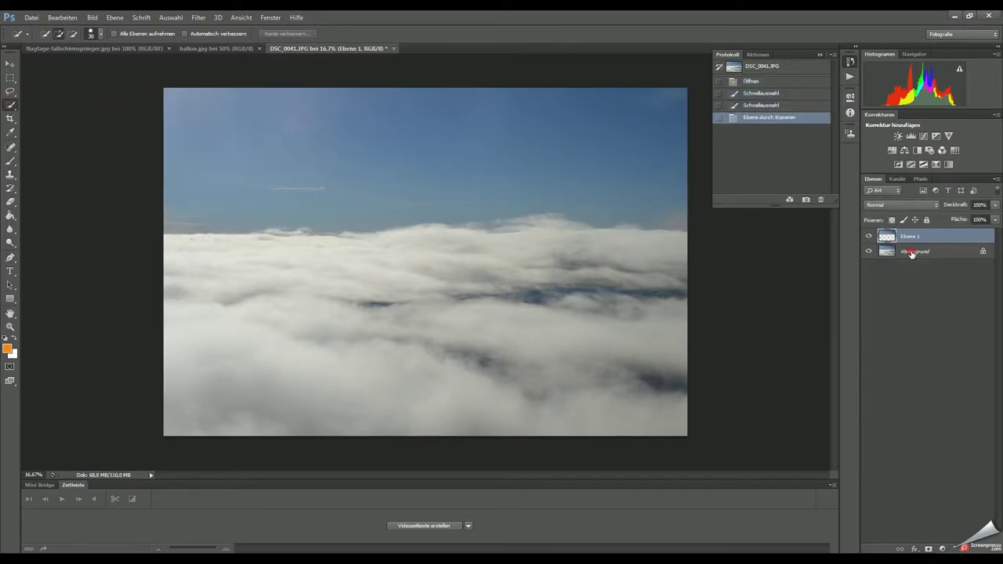
double_click(912, 251)
key(Return)
ctrl+click(887, 236)
key(Delete)
click(868, 235)
key(ctrl+d)
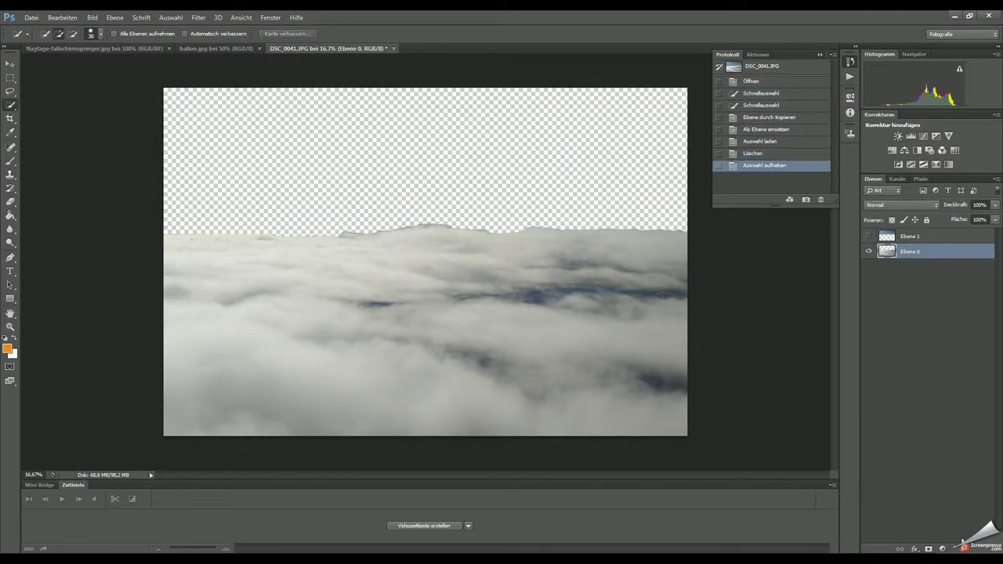
Step: Add an orange-filled layer beneath the clouds with lowered opacity
key(ctrl+shift+alt+n)
drag(909, 250, 883, 287)
key(g)
click(423, 157)
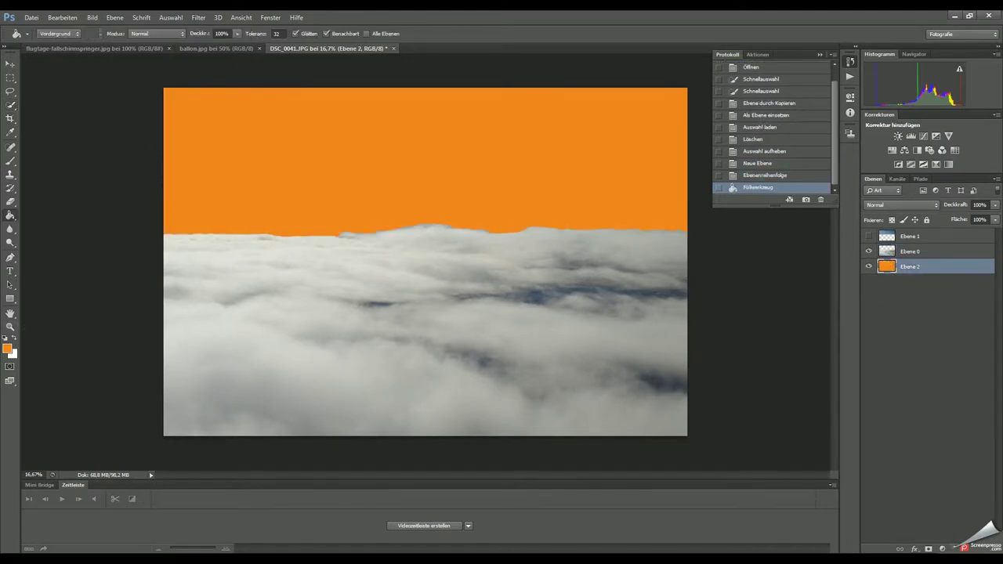
drag(978, 216, 960, 217)
Step: Add a black-filled layer beneath the orange one and give the cloud layer a mask
key(ctrl+shift+alt+n)
drag(909, 266, 909, 287)
click(7, 348)
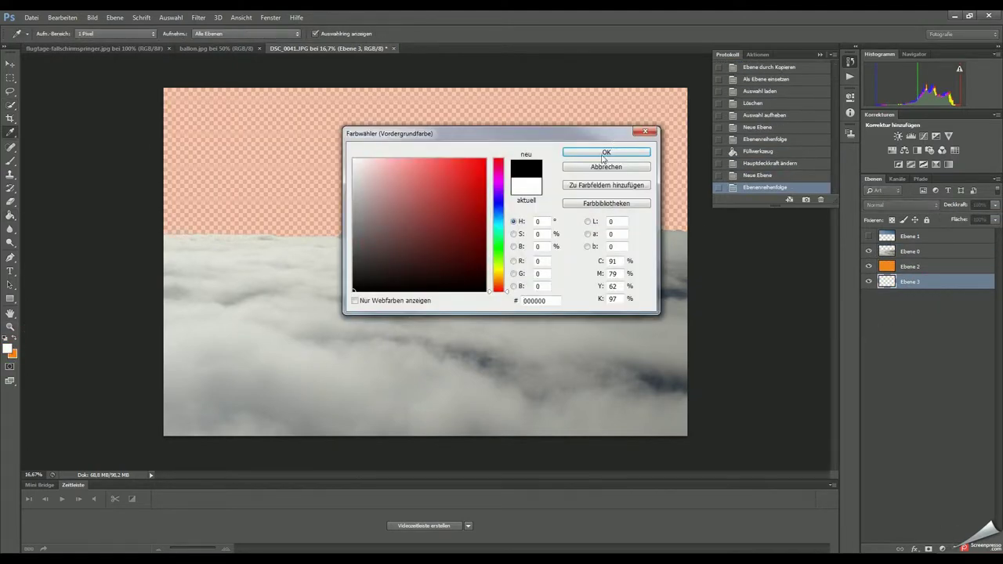
click(601, 156)
click(496, 196)
click(933, 251)
click(929, 548)
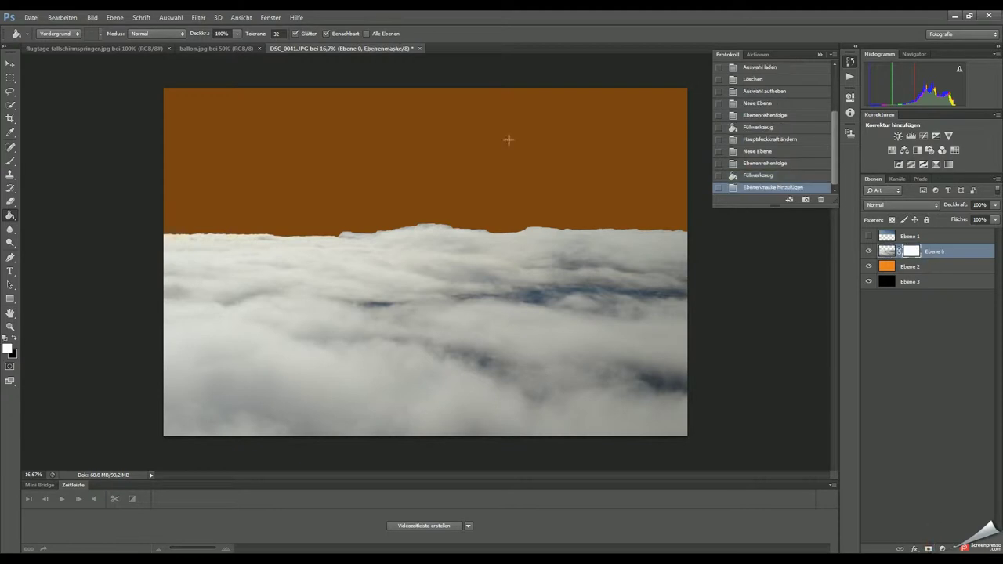
Step: Soften the cloud horizon by painting black at about 234 px on the cloud layer's mask
key(b)
key(d)
right_click(174, 239)
key(Escape)
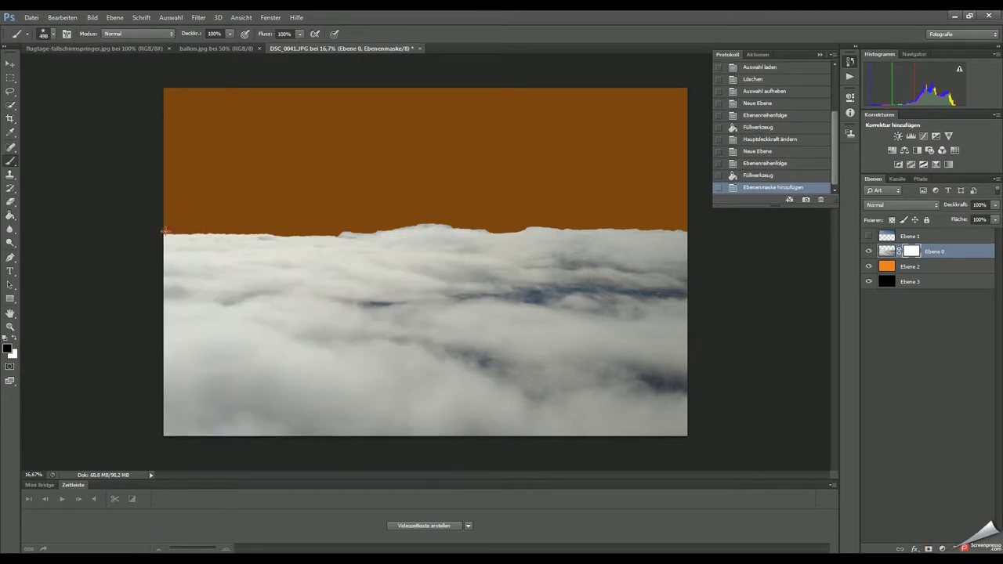
drag(202, 228, 191, 229)
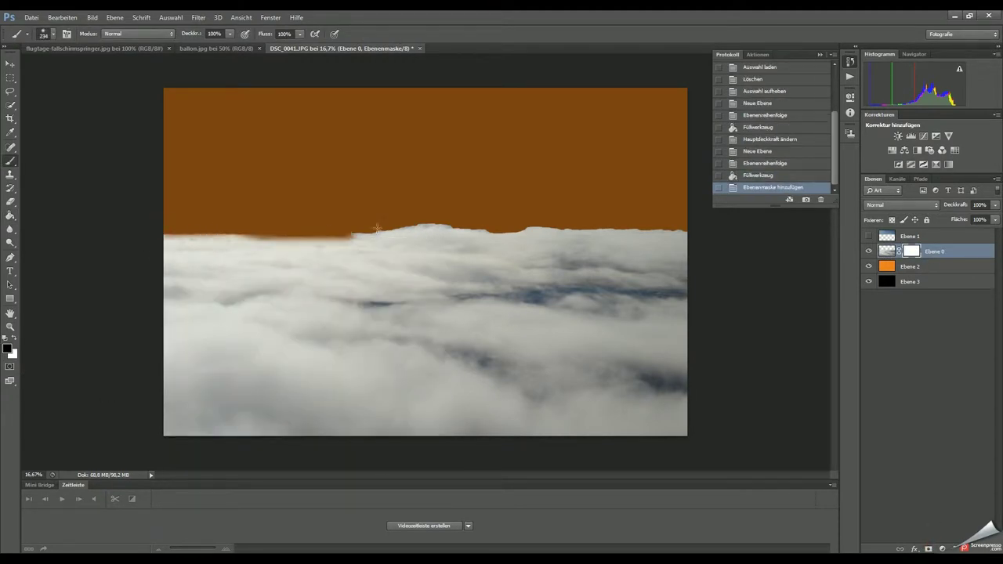
drag(522, 228, 686, 228)
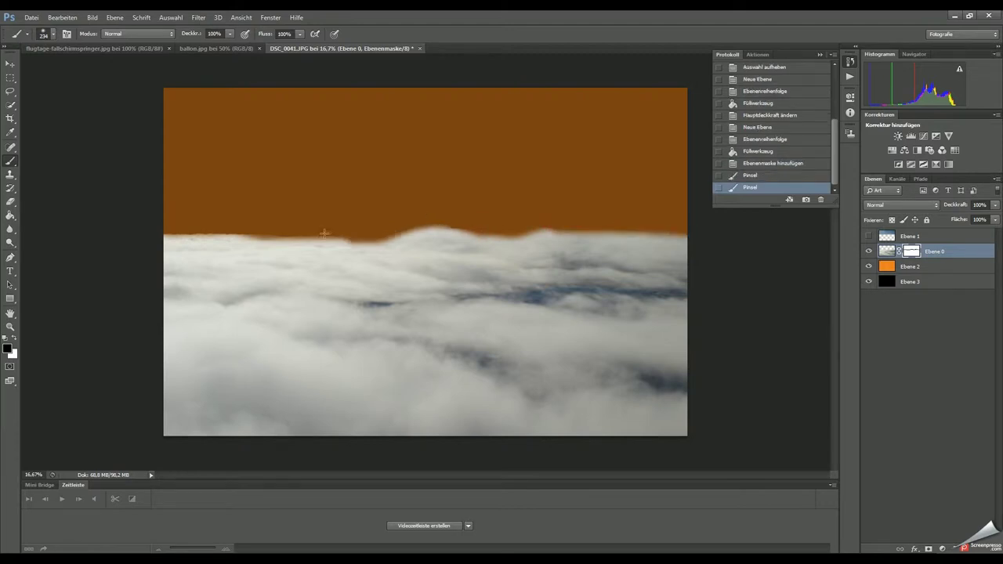
drag(324, 233, 302, 235)
Step: Pick a new brush preset and white painting colour, then reselect the cloud layer's mask
click(933, 267)
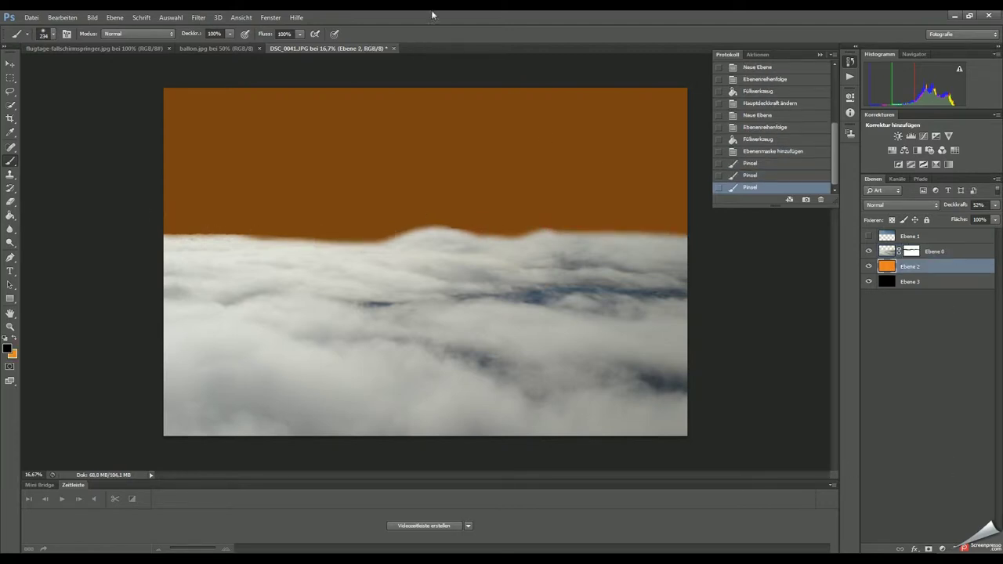
right_click(323, 284)
drag(568, 392, 568, 532)
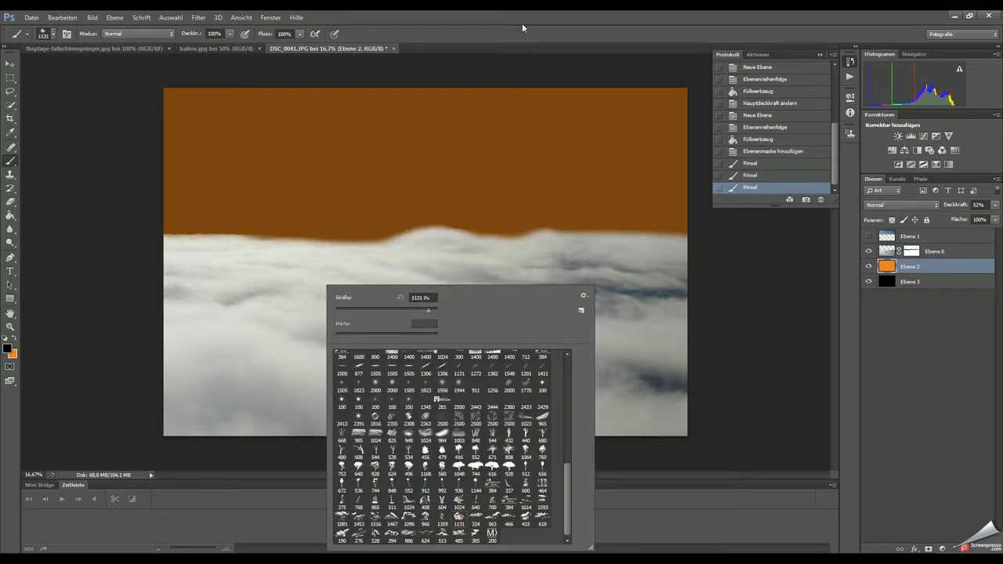
key(Escape)
click(12, 353)
key(Escape)
click(911, 251)
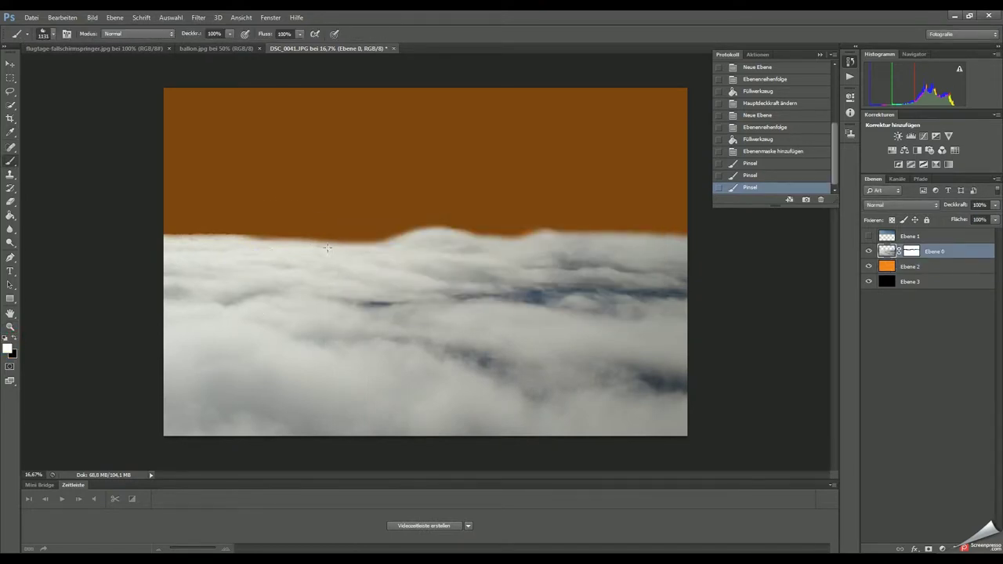
Step: Stamp a white cloud on a new layer and move it into the top-left corner
key(ctrl+shift+alt+n)
click(235, 235)
key(v)
mouse_move(243, 251)
mouse_down()
mouse_move(243, 210)
mouse_move(232, 215)
mouse_up()
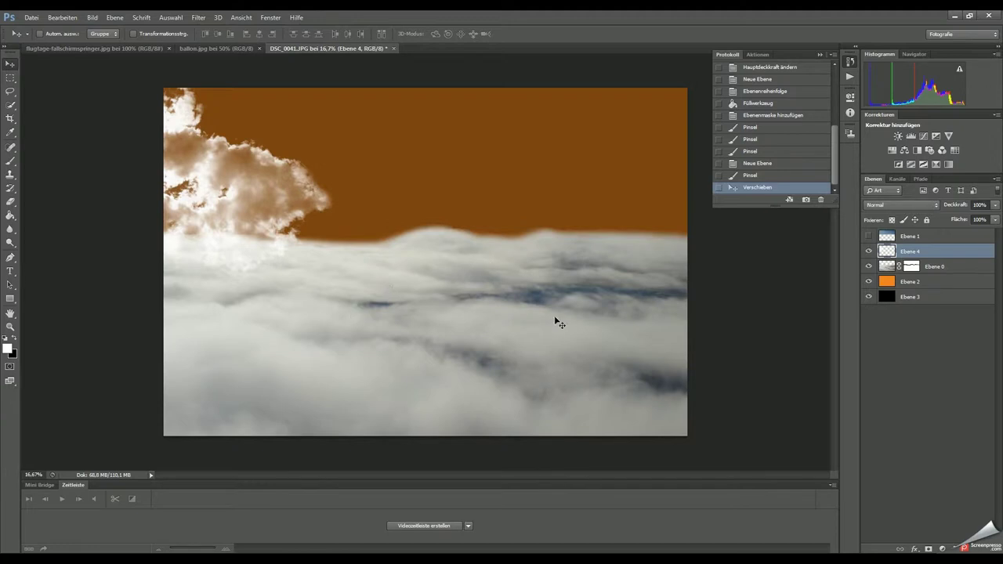
Step: Stamp a large cloud on the right on a new layer and enlarge it to 191%
key(ctrl+shift+alt+n)
key(b)
click(635, 338)
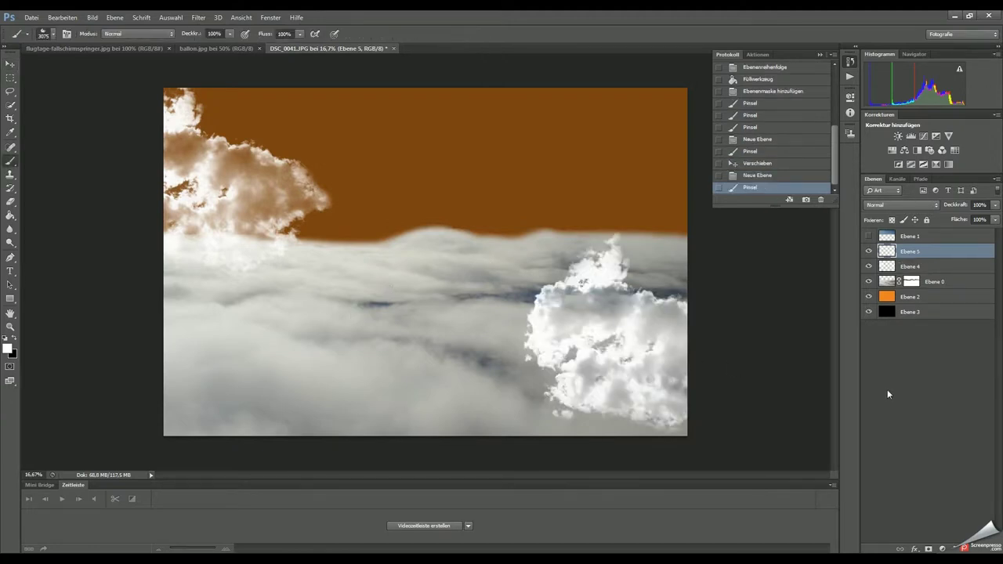
key(ctrl+t)
drag(689, 436, 755, 326)
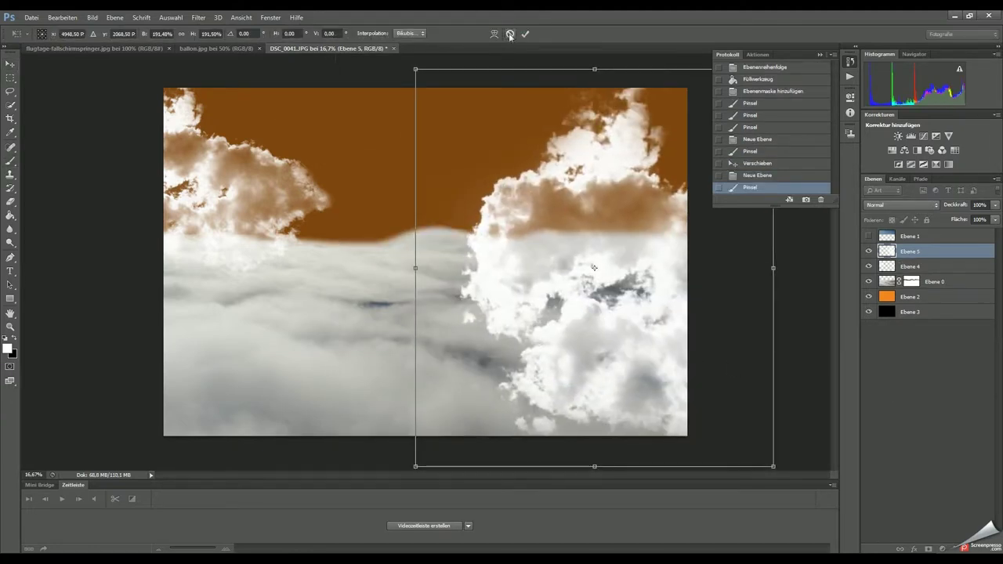
click(526, 34)
Step: Fade the right cloud to 72% opacity and add a Hue/Saturation adjustment above the cloud sea
click(995, 205)
drag(994, 217, 970, 218)
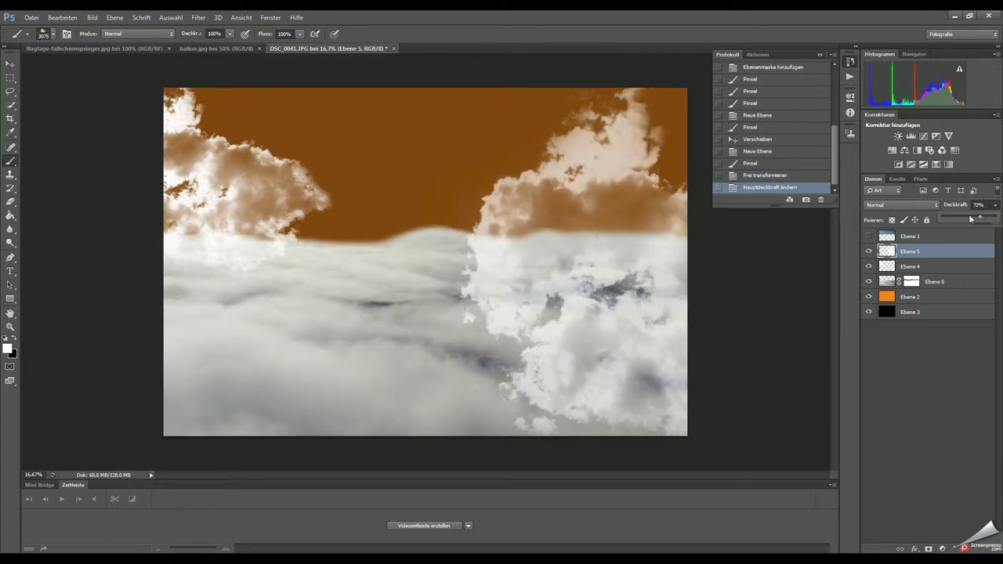
click(881, 284)
click(905, 150)
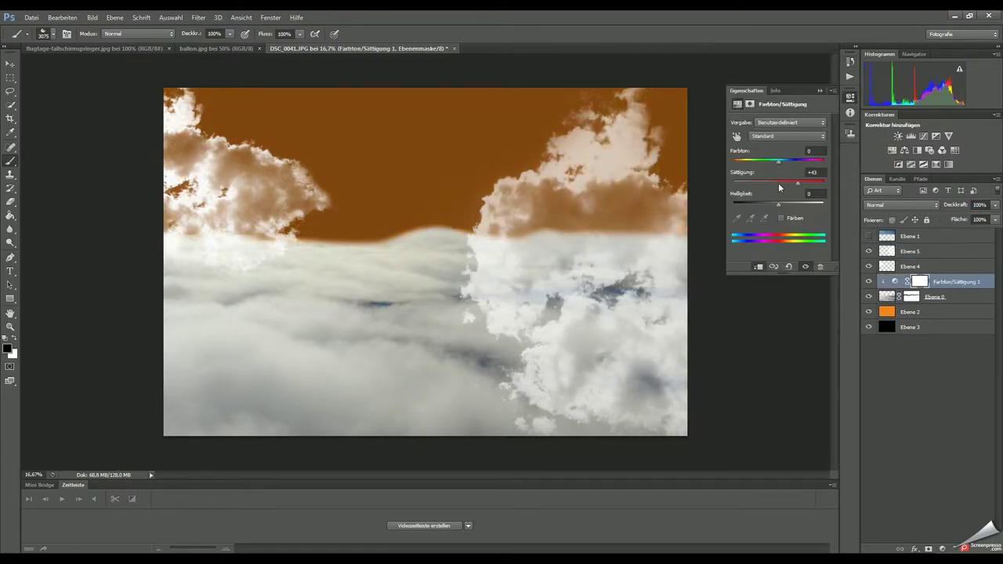
Step: Raise the cloud sea's saturation from +43 to +64 and pick a new brush preset
drag(797, 183, 807, 183)
right_click(609, 410)
drag(574, 410, 572, 389)
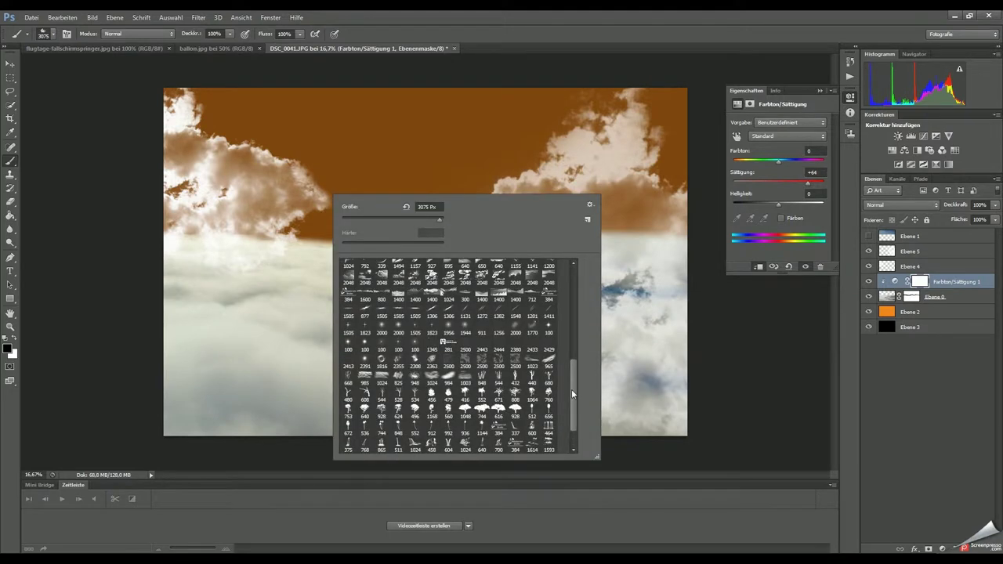
key(Escape)
Step: Cover the upper sky with an enlarged light-tan cloud on a new layer, then switch to ballon.jpg
key(ctrl+shift+alt+n)
click(7, 348)
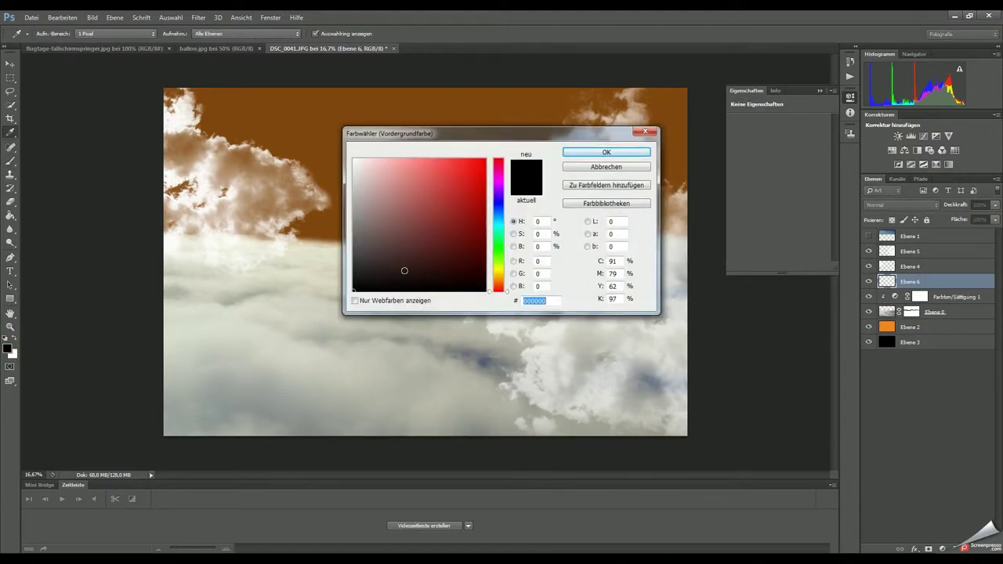
click(420, 193)
click(627, 157)
key(ctrl+t)
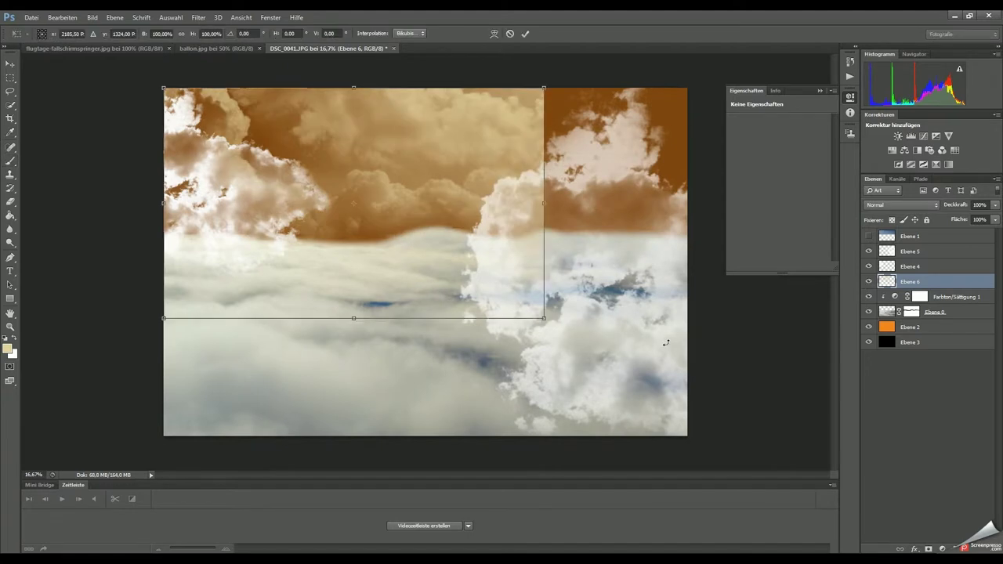
mouse_move(621, 284)
mouse_down()
mouse_move(587, 186)
mouse_move(619, 192)
mouse_up()
drag(306, 318, 105, 437)
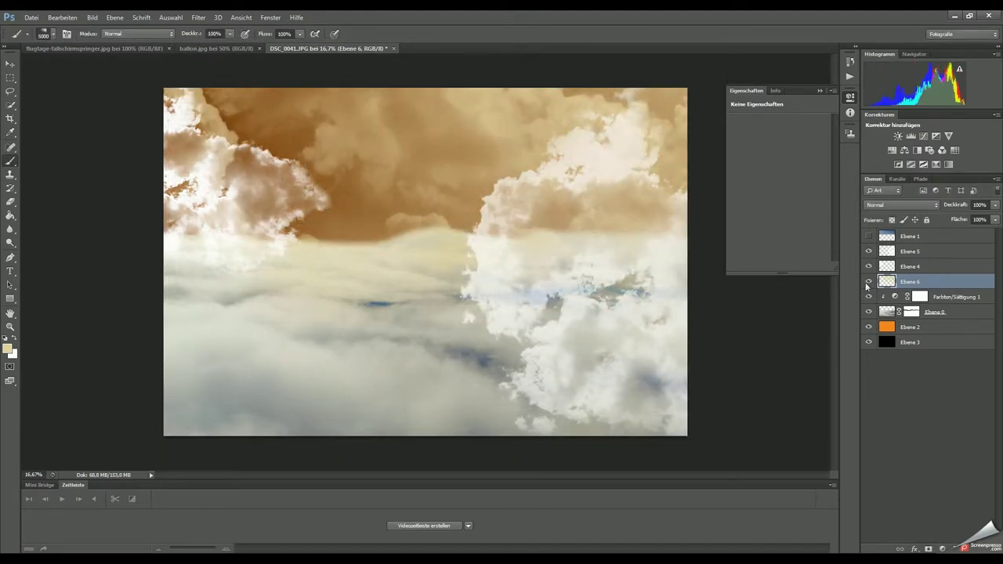
click(225, 48)
Step: Copy the selected balloon and basket onto their own layer and hide the original photo layer
key(w)
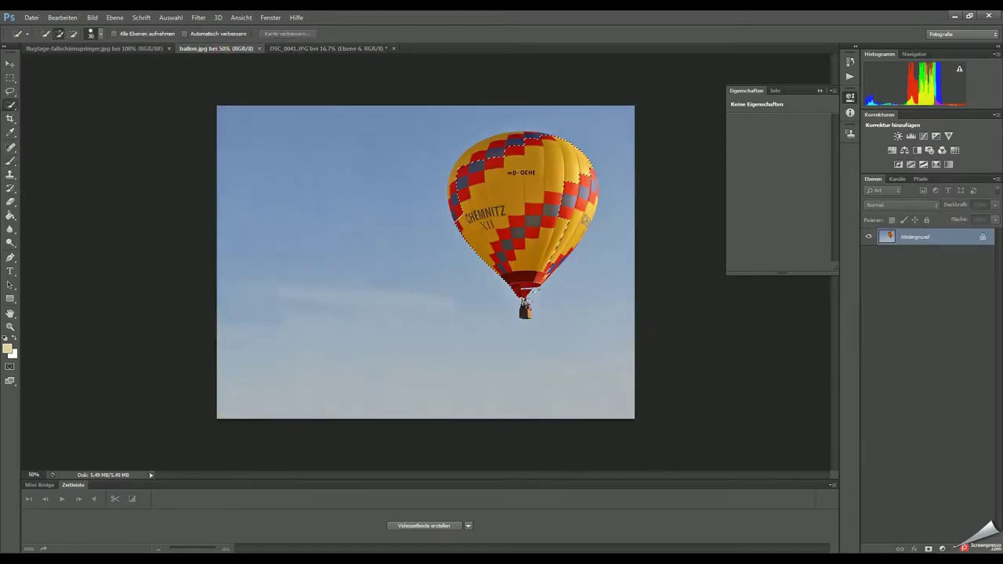
drag(528, 291, 525, 312)
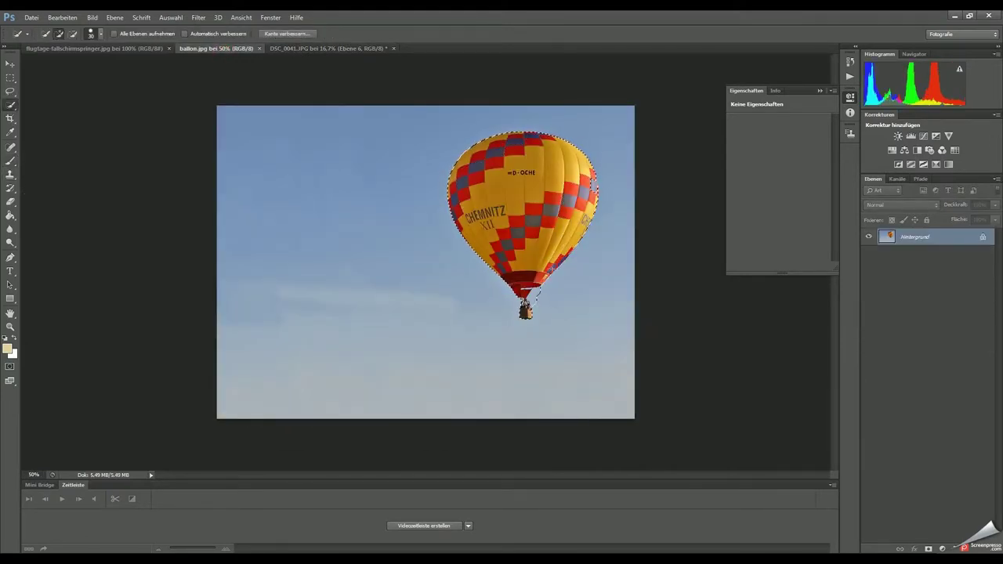
key(ctrl+j)
click(869, 253)
Step: Erase the light sky fringe between the basket ropes with a 17 px eraser
key(e)
scroll(491, 288, up, 3)
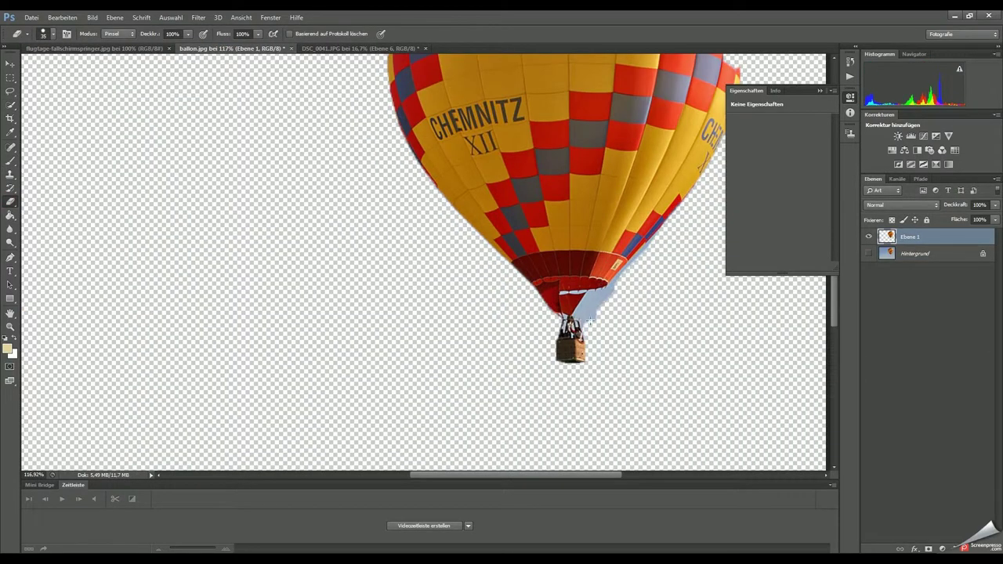
right_click(608, 321)
drag(837, 485, 841, 362)
key(Escape)
click(580, 308)
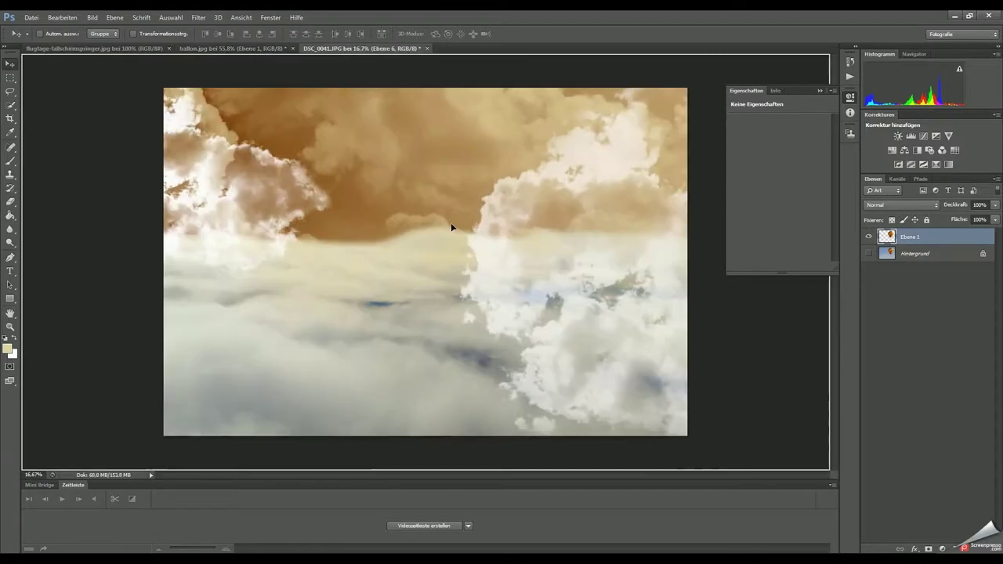
Step: Shrink the balloon slightly and place a new moon layer beneath the clouds
mouse_move(383, 180)
mouse_down()
mouse_move(460, 83)
mouse_move(408, 141)
mouse_up()
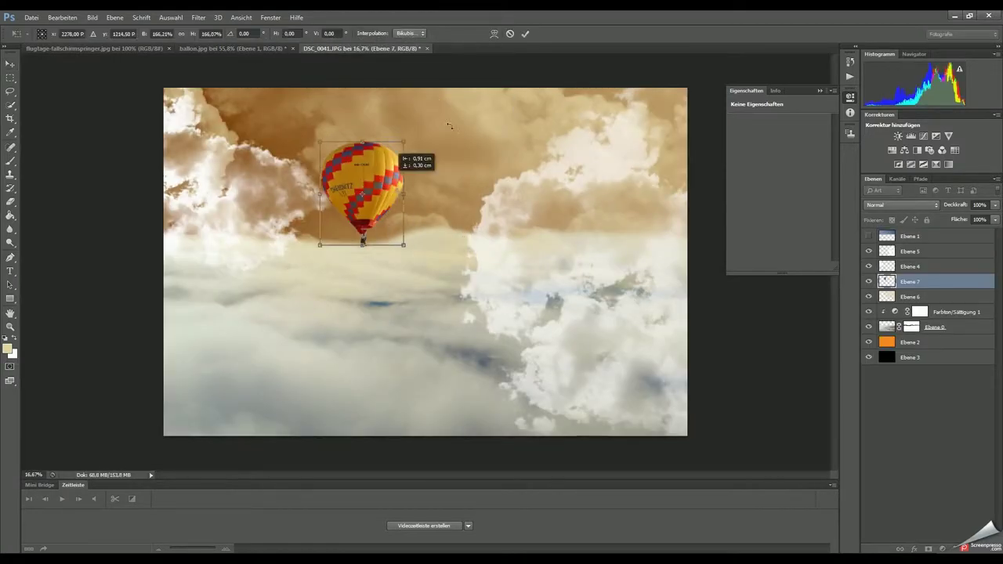
key(Return)
drag(909, 357, 921, 349)
Step: Stamp a large moon behind the balloon with the moon brush and adjust Ebene 0's opacity
key(b)
right_click(421, 228)
key(Escape)
click(220, 164)
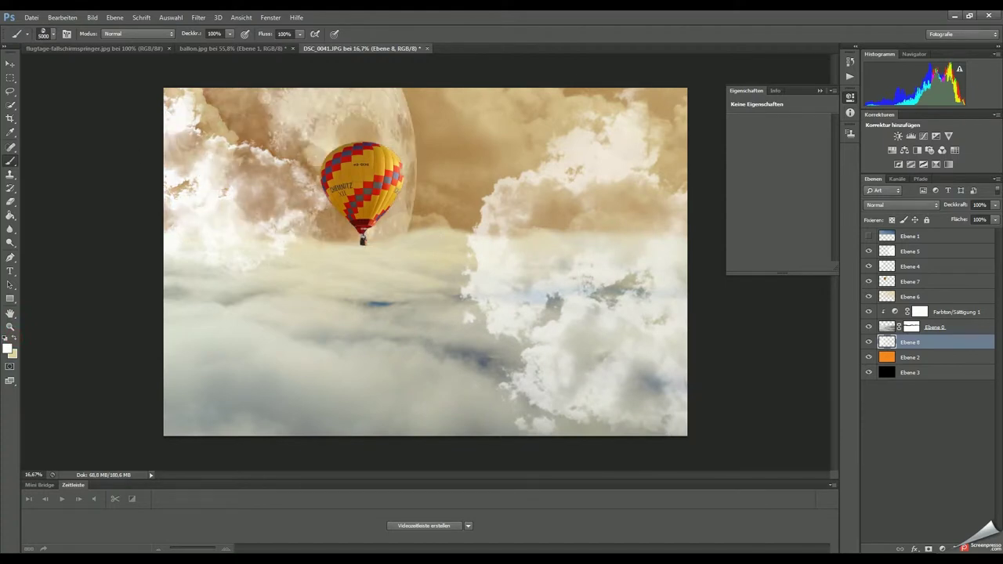
click(891, 325)
drag(995, 205, 983, 219)
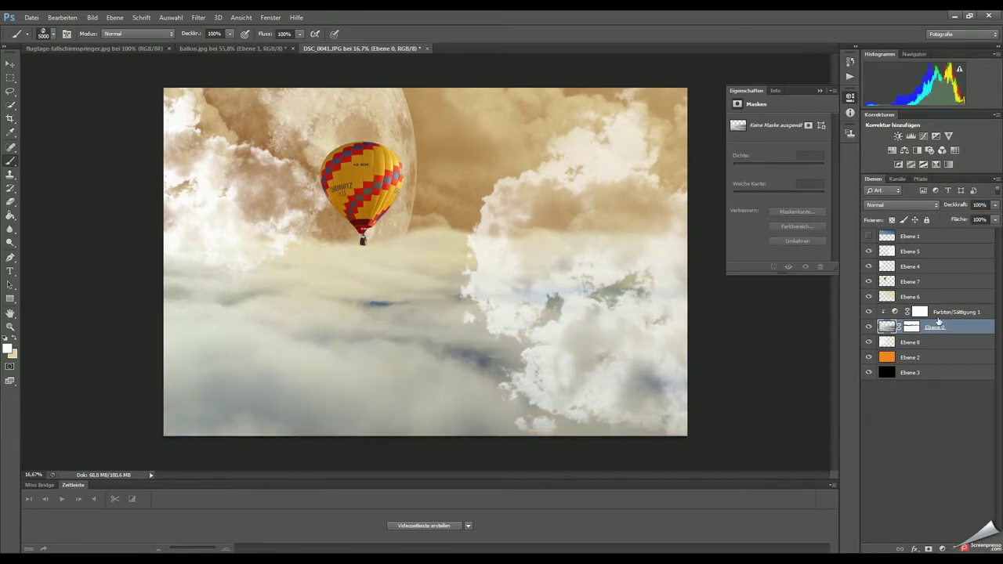
Step: Brighten the lower-right clouds on Ebene 5 with a 1724 px brush and blend the misty edge
click(939, 315)
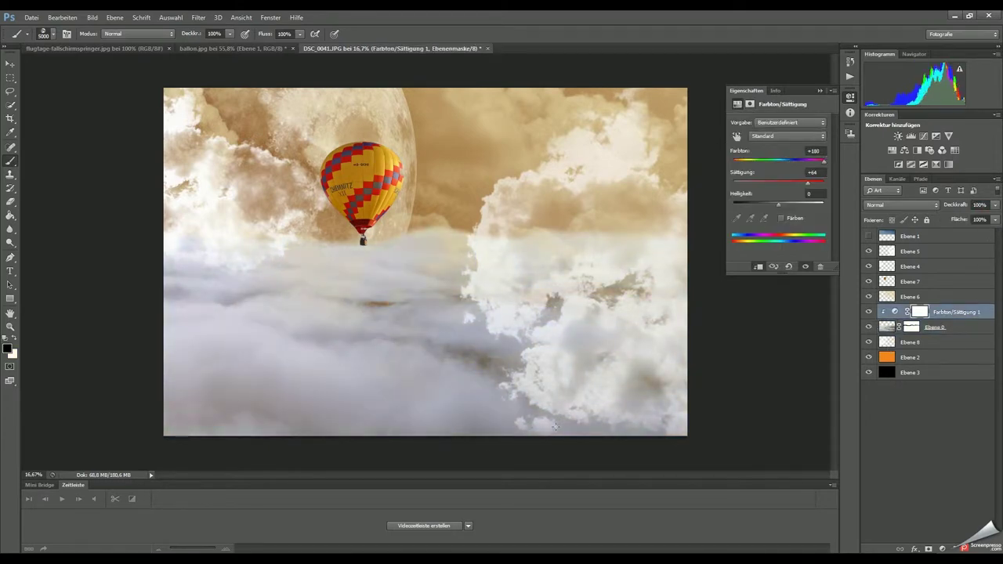
click(932, 251)
right_click(600, 320)
key(Return)
drag(502, 329, 707, 402)
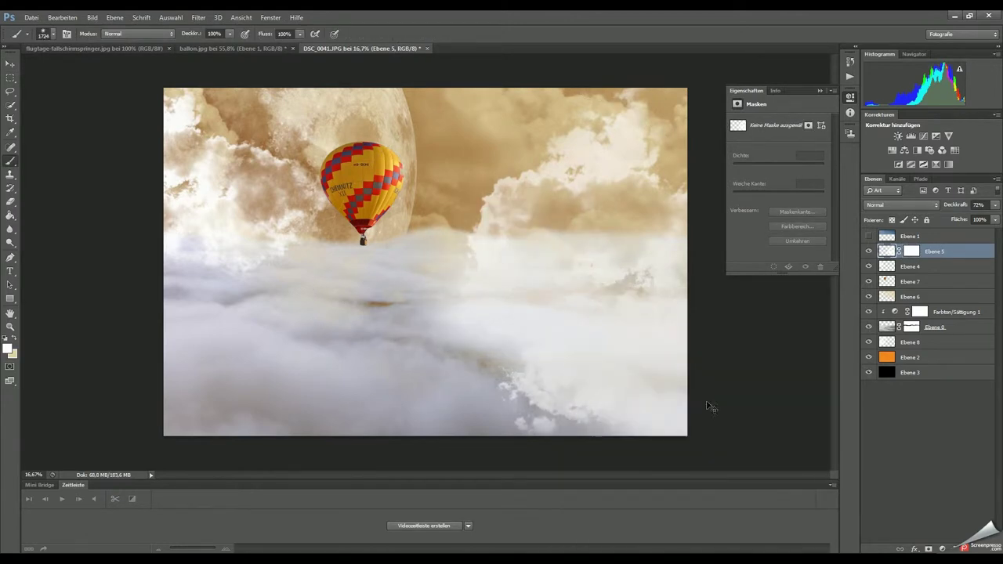
drag(549, 392, 752, 414)
drag(459, 291, 468, 268)
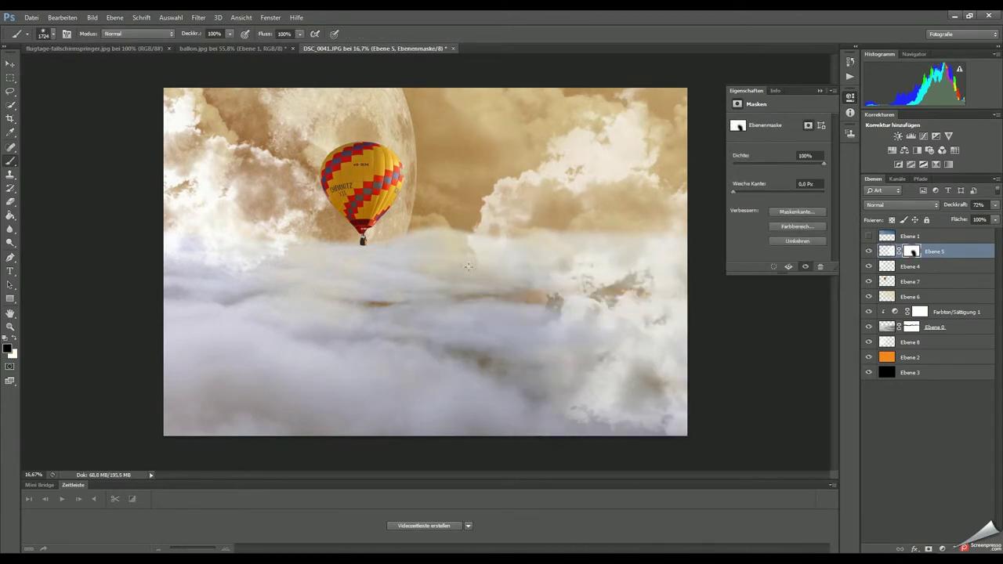
Step: Add a layer above the orange Ebene 2, choose a brush and colour, and hide Ebene 10's grey patch
click(913, 358)
key(ctrl+shift+alt+n)
right_click(472, 227)
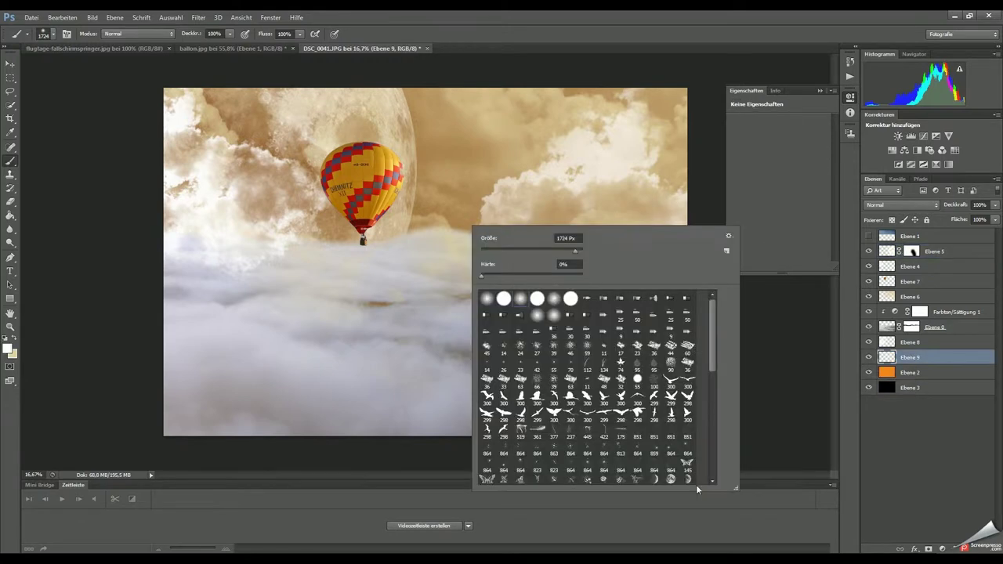
scroll(709, 474, down, 2)
scroll(712, 423, down, 3)
scroll(711, 439, down, 3)
scroll(710, 462, down, 3)
drag(709, 462, 713, 423)
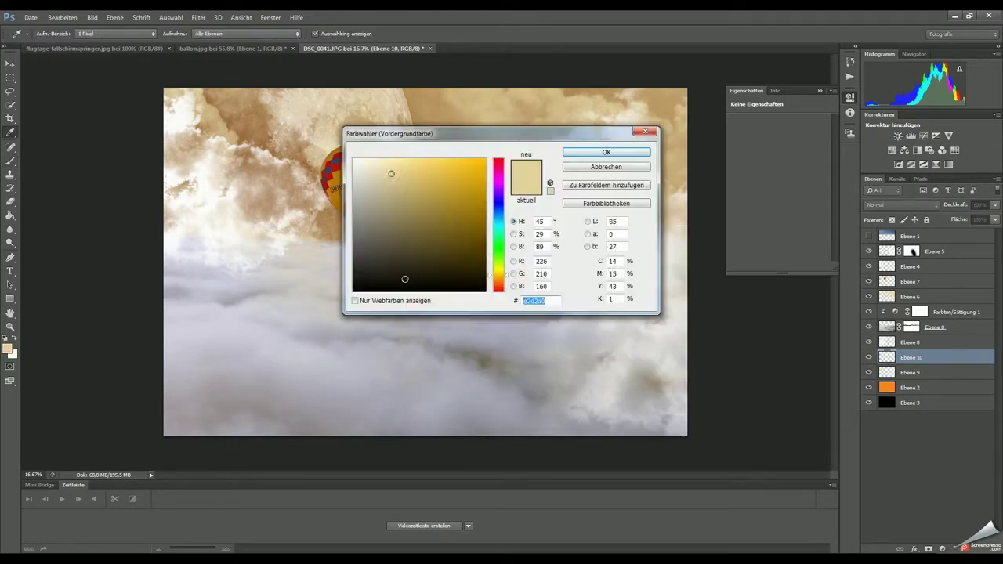
click(606, 152)
key(b)
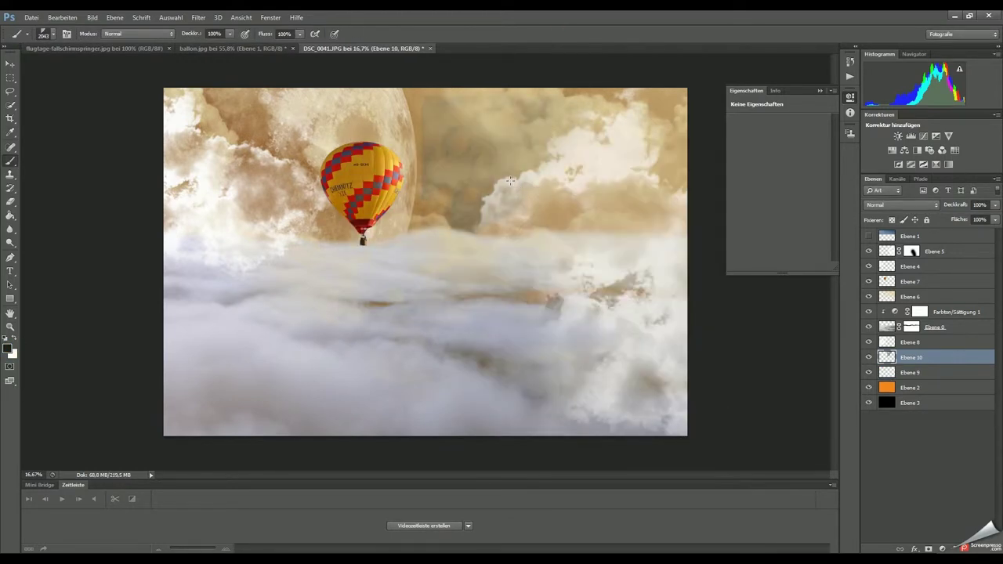
click(868, 357)
Step: Paint soft light-pink strokes over the clouds with a new brush
right_click(588, 275)
scroll(837, 485, down, 3)
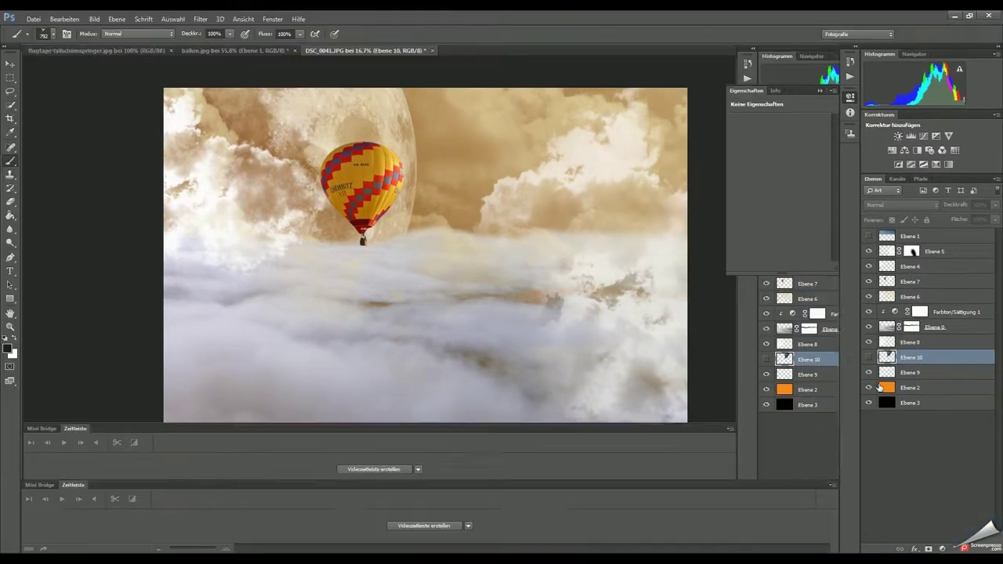
click(7, 348)
click(372, 168)
click(600, 149)
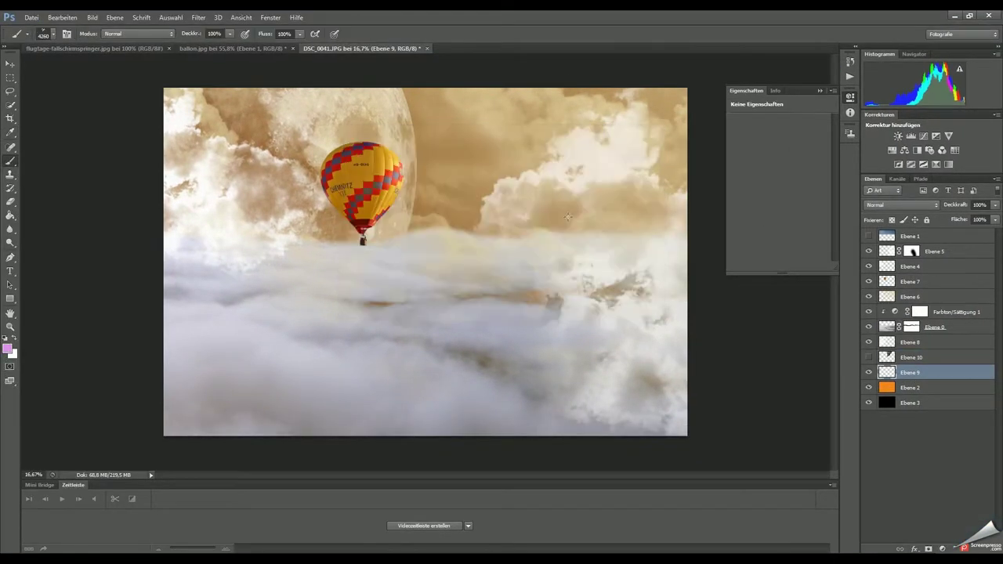
drag(541, 208, 666, 110)
Step: Rotate the pink strokes 180°, flip them horizontally, place them upper right, and add Ebene 11
key(ctrl+t)
right_click(649, 141)
click(670, 267)
mouse_move(594, 217)
mouse_down()
mouse_move(607, 257)
mouse_move(575, 83)
mouse_up()
right_click(531, 208)
click(648, 240)
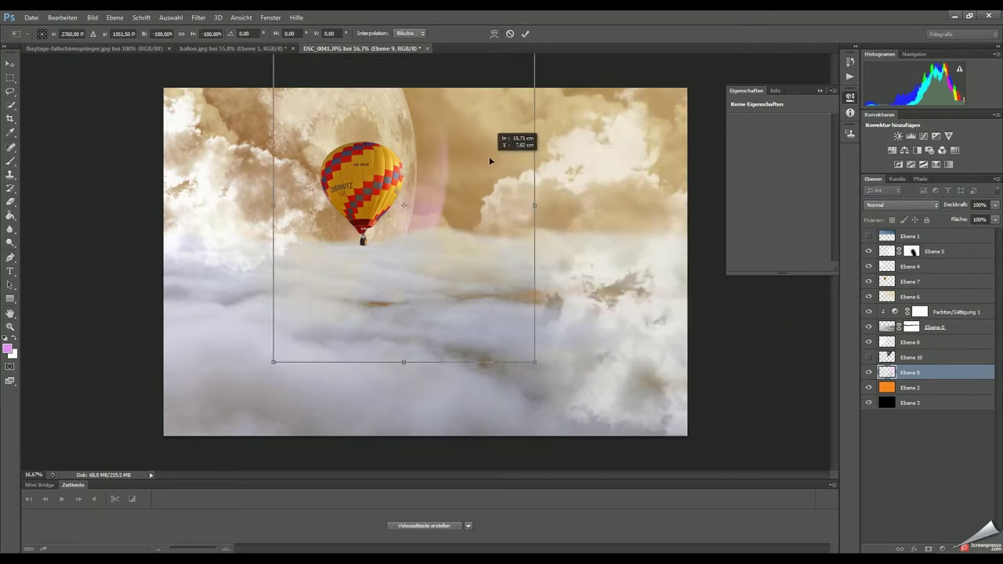
right_click(466, 206)
click(509, 360)
drag(529, 169, 657, 120)
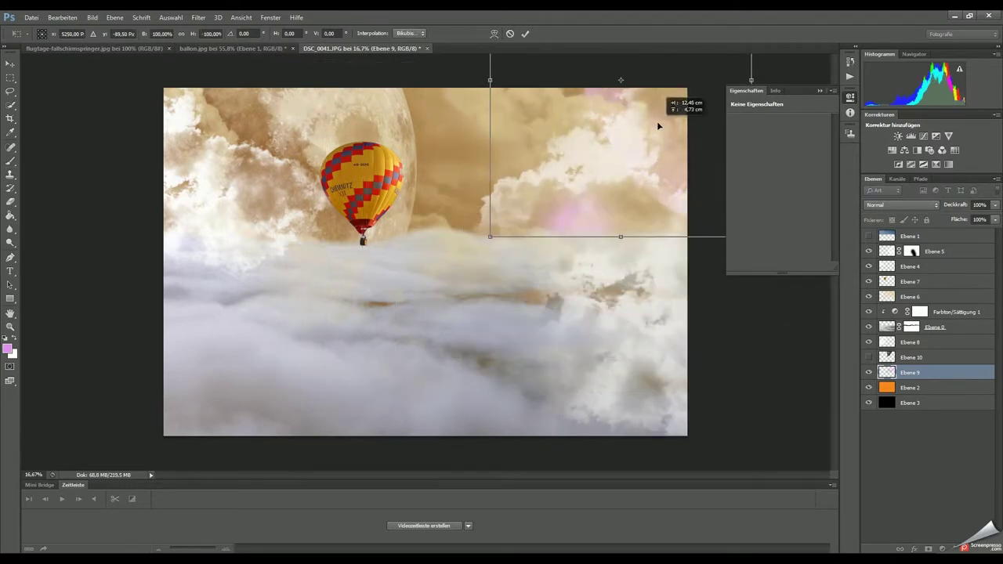
key(Return)
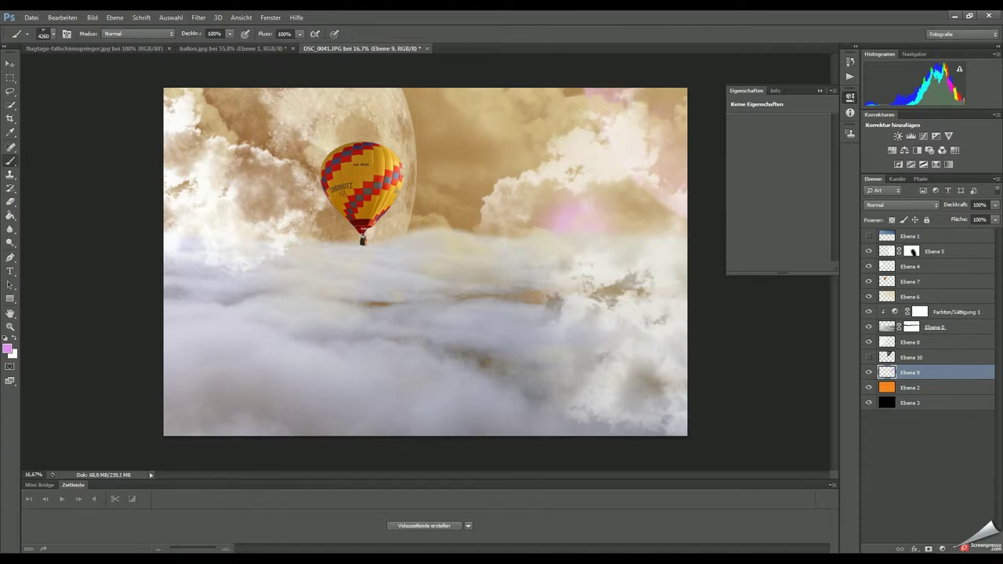
ctrl+click(971, 549)
Step: Wash the moon and sky with light cream on Ebene 11 at 50% opacity
key(x)
right_click(380, 188)
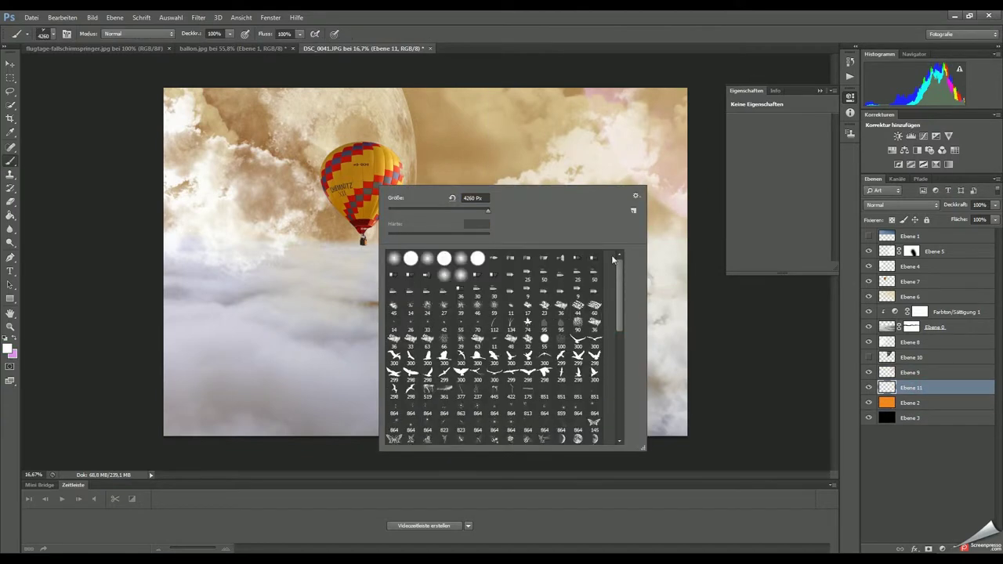
key(Escape)
drag(210, 163, 398, 120)
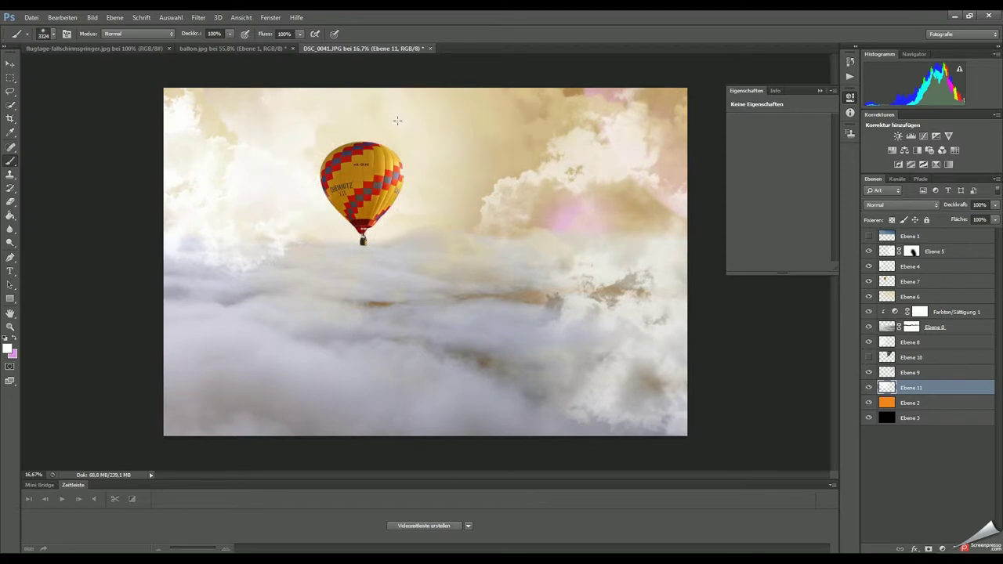
mouse_move(994, 205)
mouse_down()
mouse_move(965, 218)
mouse_move(980, 219)
mouse_up()
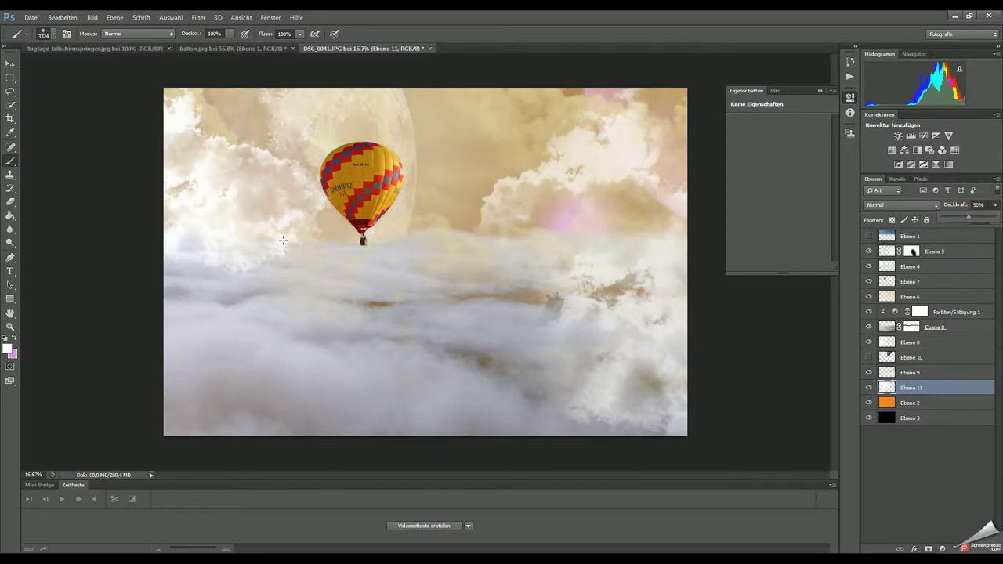
drag(378, 268, 516, 225)
Step: Add Ebene 12, try stamping dark grey clouds beside the balloon, then undo the merge
right_click(515, 225)
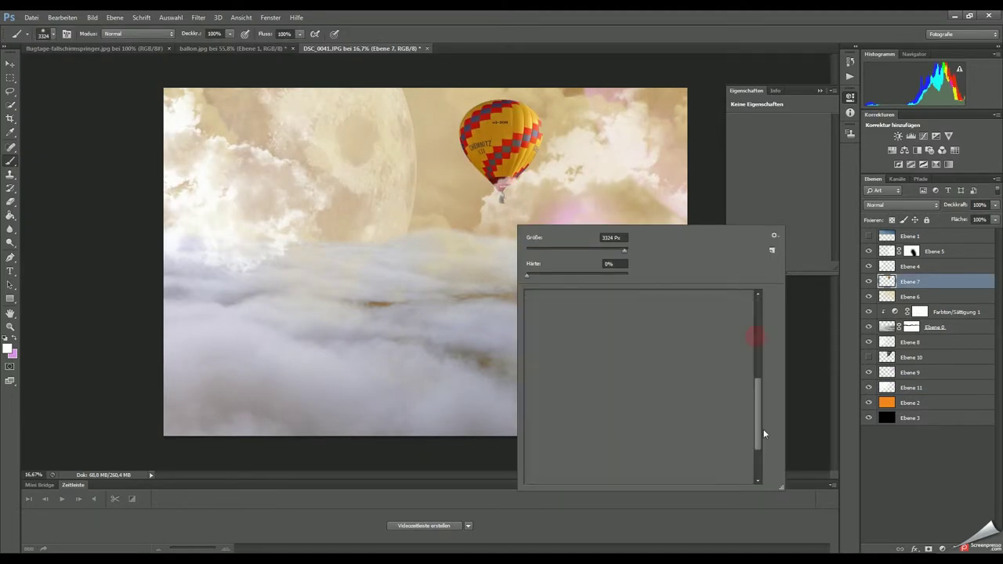
key(ctrl+shift+alt+n)
click(13, 337)
click(601, 150)
click(544, 184)
click(605, 143)
key(ctrl+e)
key(ctrl+alt+z)
key(ctrl+alt+z)
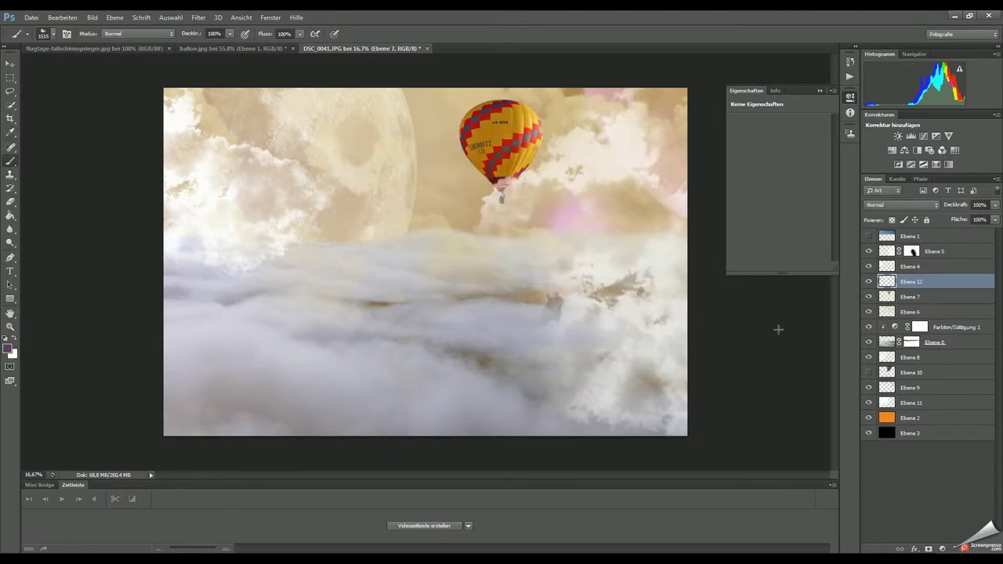
right_click(765, 424)
Step: Stamp a dark cloud beside the balloon on a top-most layer and move it upward
key(Return)
click(604, 157)
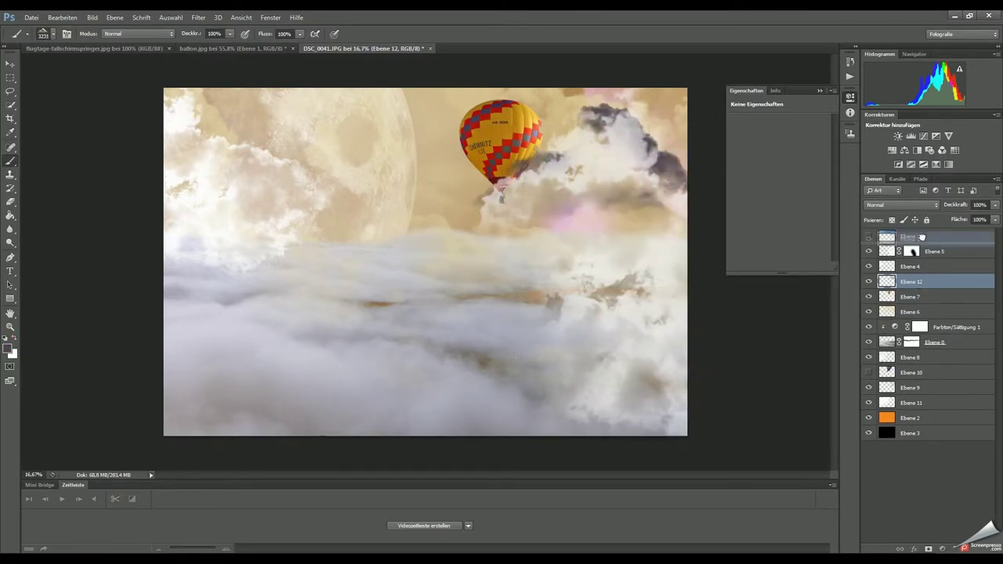
key(ctrl+shift+bracketright)
key(v)
mouse_move(666, 137)
mouse_down()
mouse_move(662, 91)
mouse_move(624, 237)
mouse_up()
Step: Rotate the dark cloud to about -100°, enlarge it to 136%, and place it at the right edge
key(ctrl+t)
drag(694, 215, 509, 259)
drag(718, 312, 748, 321)
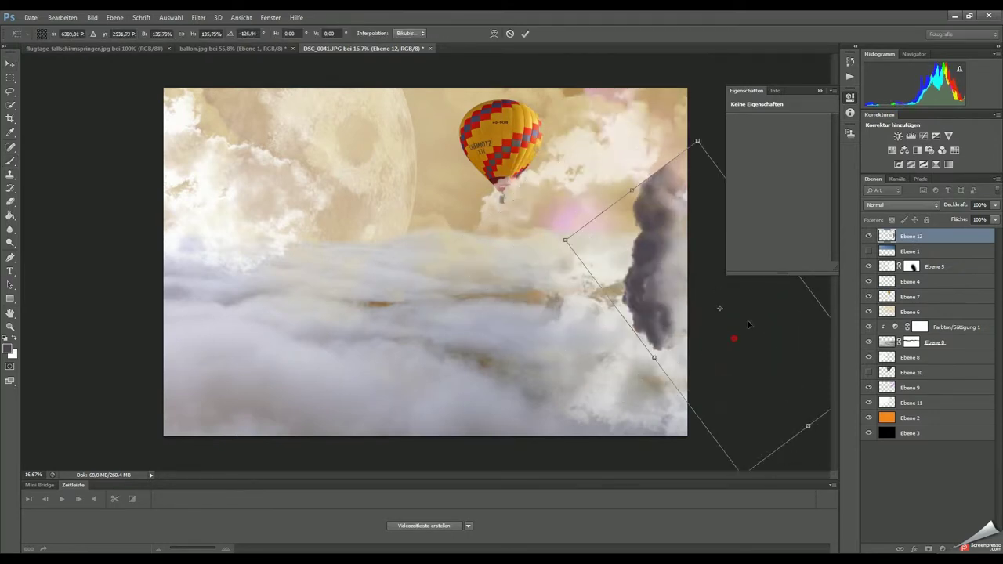
drag(773, 459, 757, 444)
drag(690, 314, 672, 335)
key(Return)
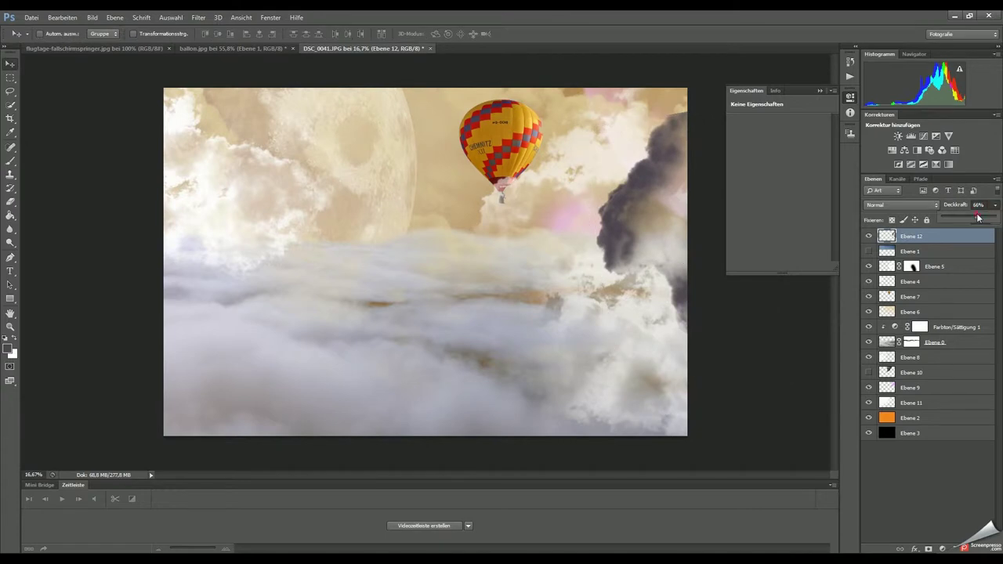
Step: Add new layer Ebene 13 and choose a soft white brush
key(ctrl+shift+alt+n)
key(b)
key(x)
right_click(269, 329)
drag(515, 481, 511, 361)
double_click(355, 361)
Step: Paint white strokes up the dark cloud and fade Ebene 13 to 4% opacity
mouse_move(605, 264)
mouse_down()
mouse_move(584, 220)
mouse_move(667, 110)
mouse_up()
drag(596, 236, 610, 278)
click(994, 204)
click(902, 205)
mouse_move(989, 217)
mouse_down()
mouse_move(941, 216)
mouse_move(973, 217)
mouse_up()
click(893, 327)
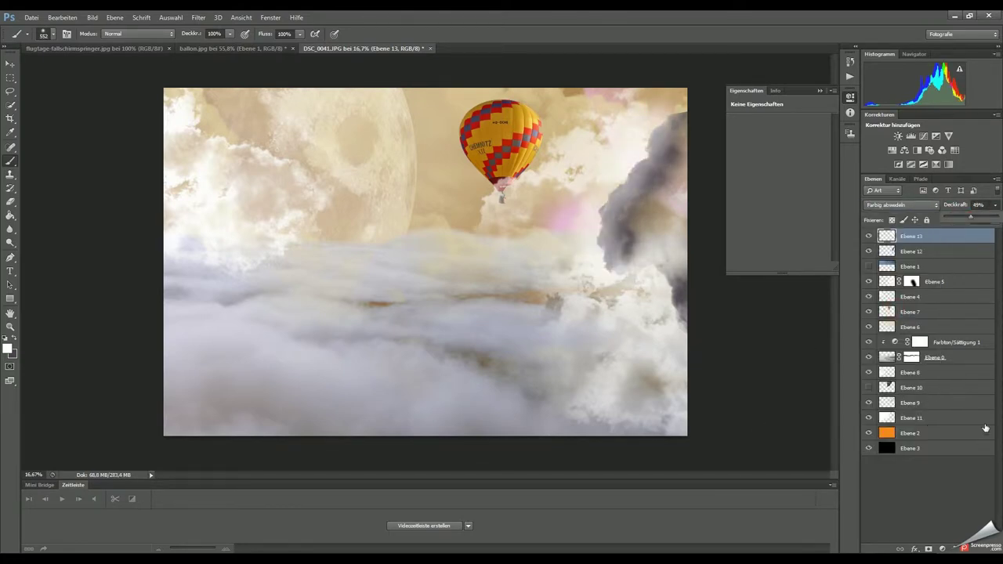
Step: Lower the cream haze layer Ebene 11 to 68% opacity
ctrl+click(461, 141)
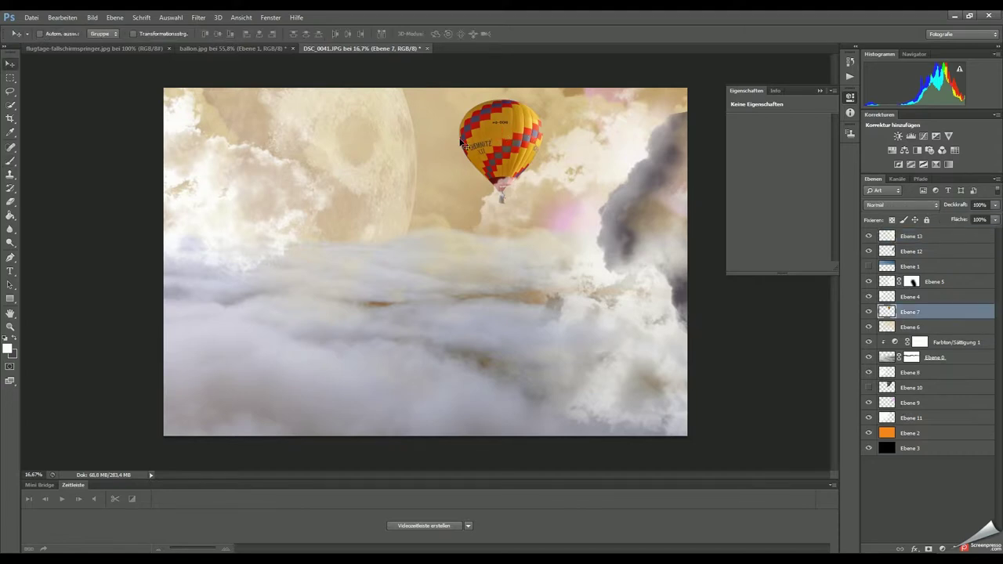
click(888, 417)
click(995, 205)
drag(989, 216, 980, 216)
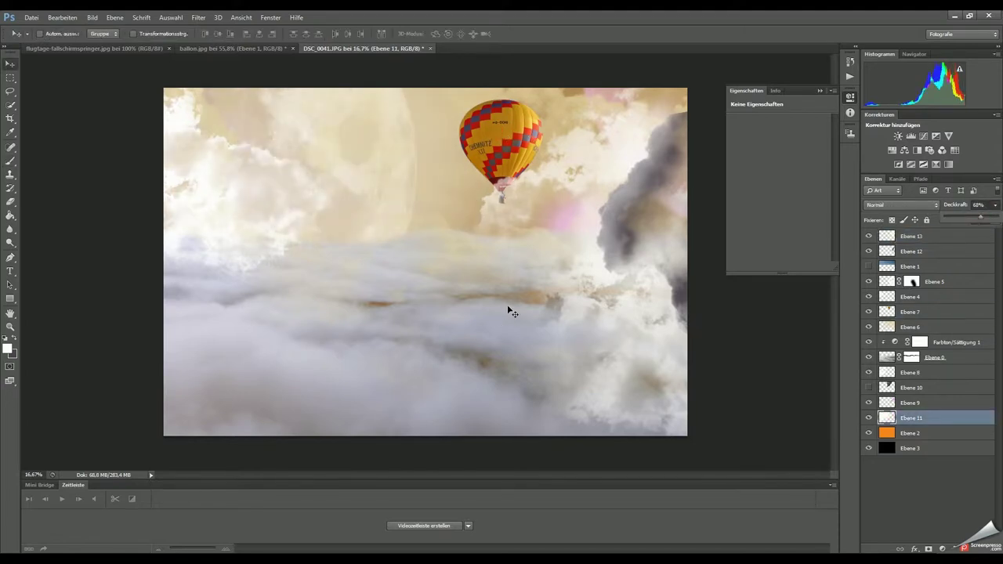
Step: Duplicate black layer Ebene 3 above Ebene 2 and erase its haze between moon and balloon
click(920, 448)
key(ctrl+j)
drag(921, 448, 910, 431)
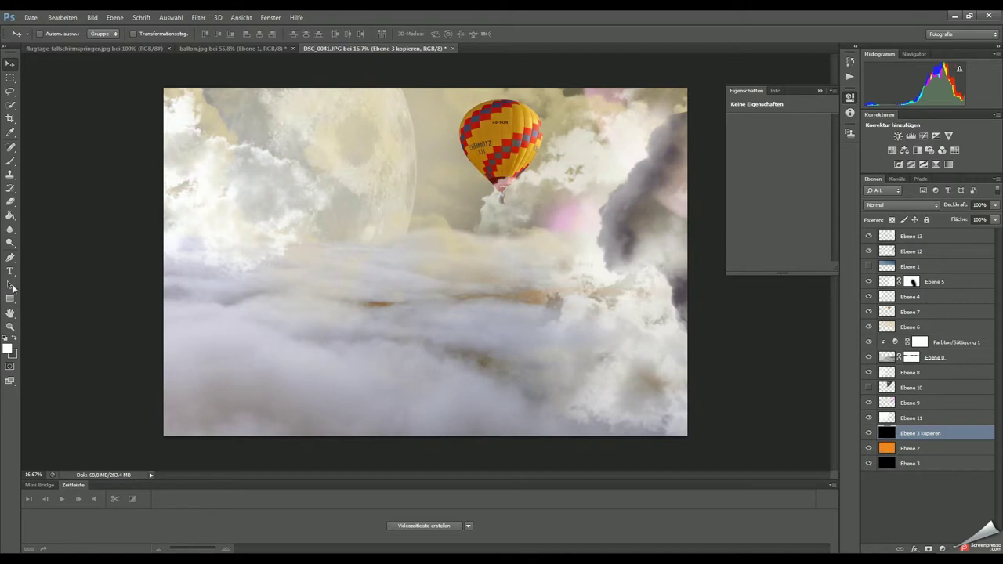
key(e)
click(285, 157)
drag(439, 145, 427, 236)
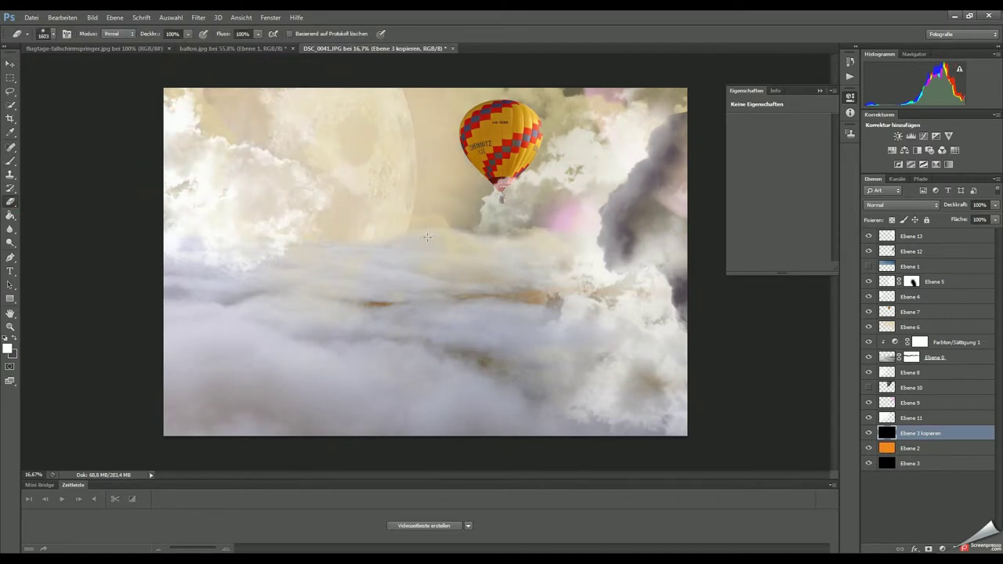
Step: Show Ebene 11, hide the Ebene 13 clouds, and select Ebene 5
click(868, 418)
key(v)
click(901, 236)
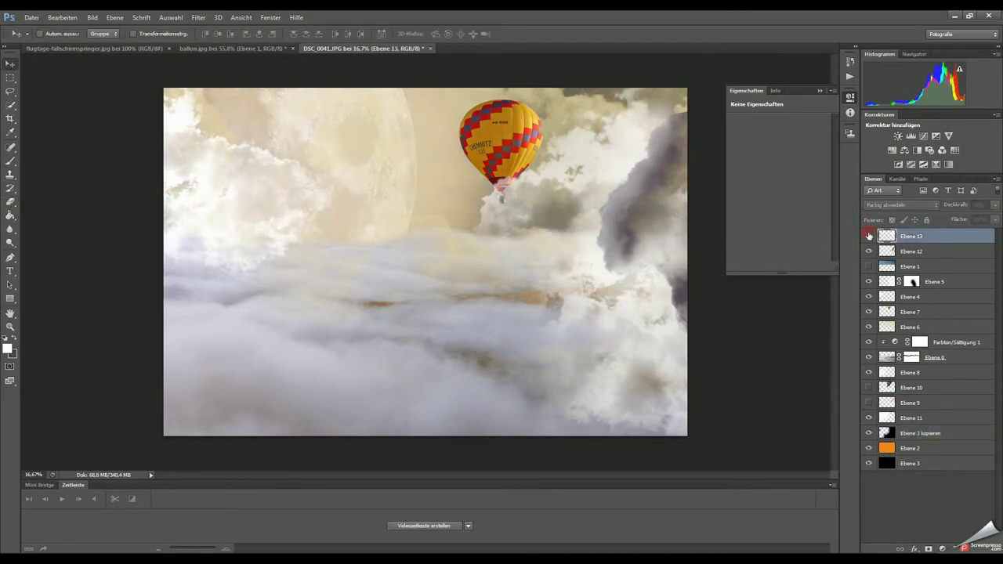
click(869, 236)
click(901, 282)
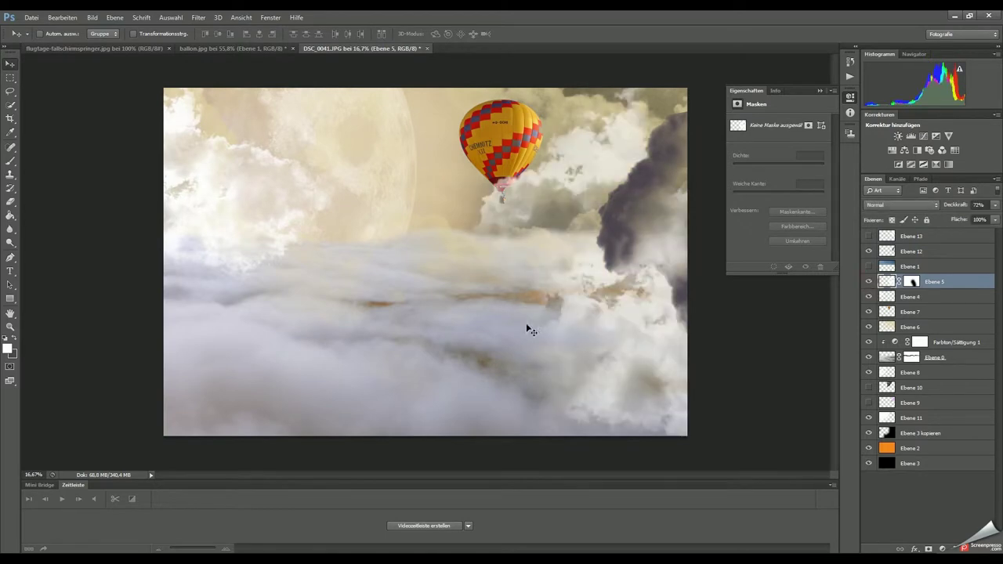
Step: Fill the right-side cloud selection with black, then undo that fill and reselect Ebene 5
ctrl+click(886, 282)
key(g)
click(7, 349)
click(619, 143)
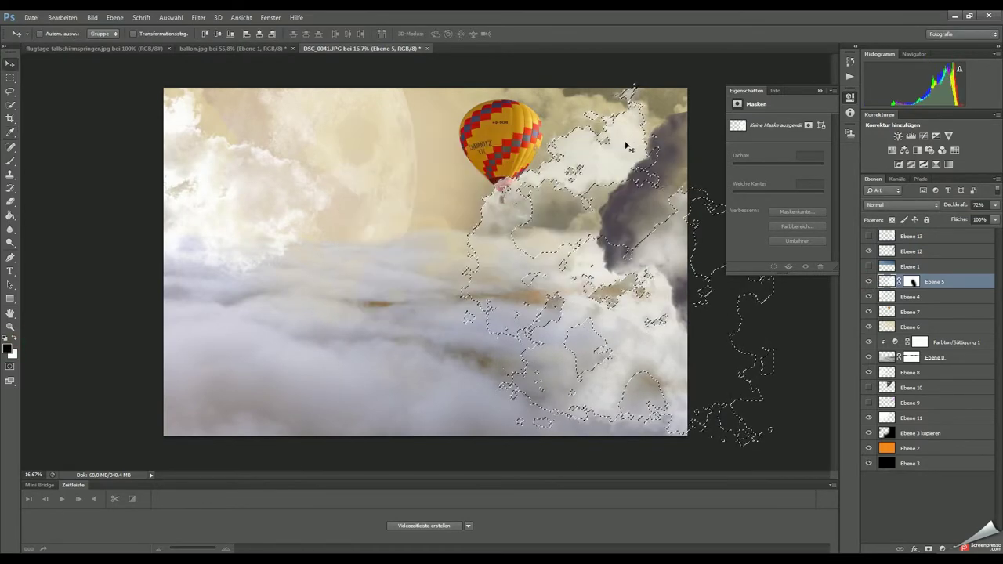
click(641, 185)
key(ctrl+d)
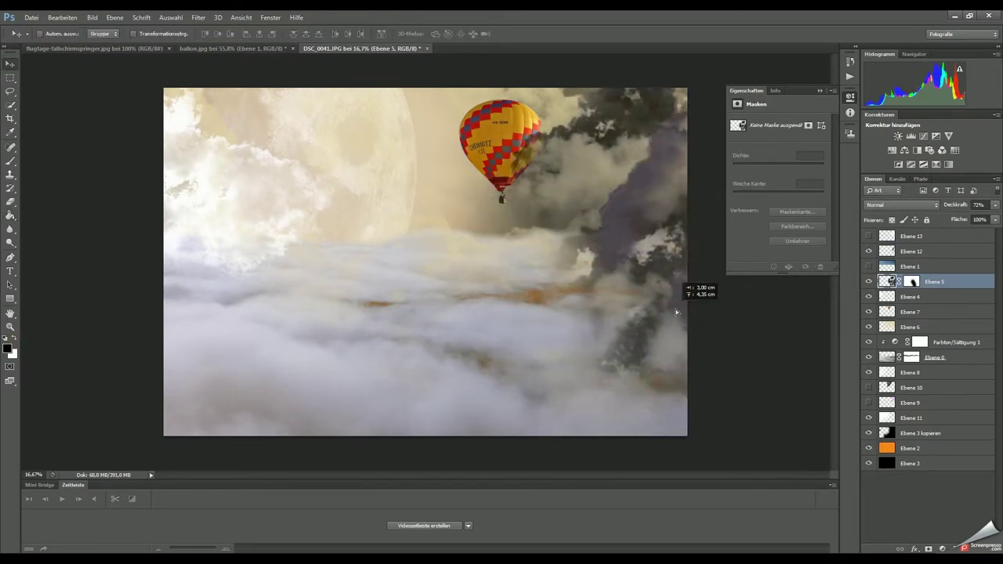
key(ctrl+alt+z)
key(ctrl+alt+z)
key(ctrl+alt+z)
key(b)
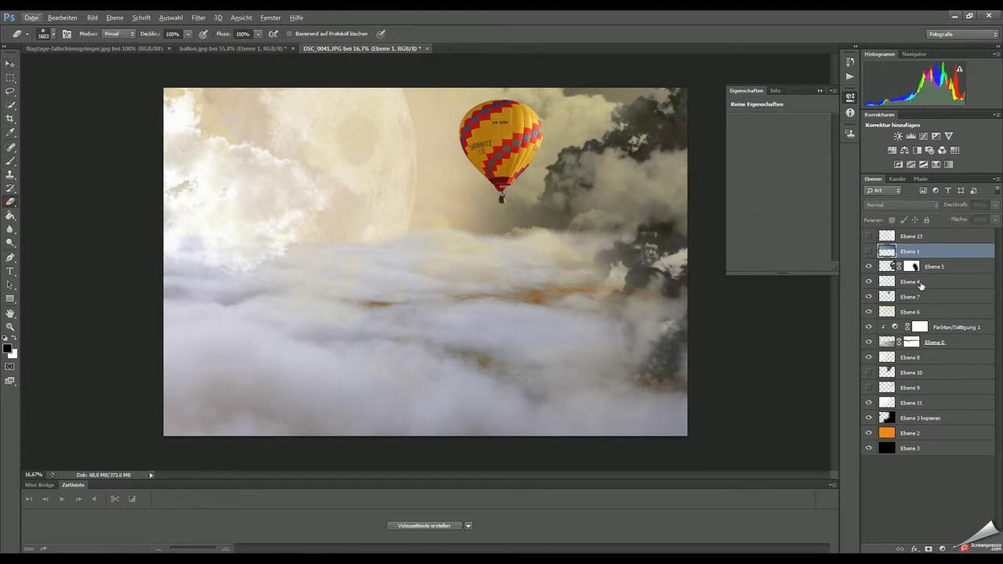
key(alt+bracketleft)
key(v)
Step: Erase the dark clouds along the lower right edge, then select balloon layer Ebene 7
key(e)
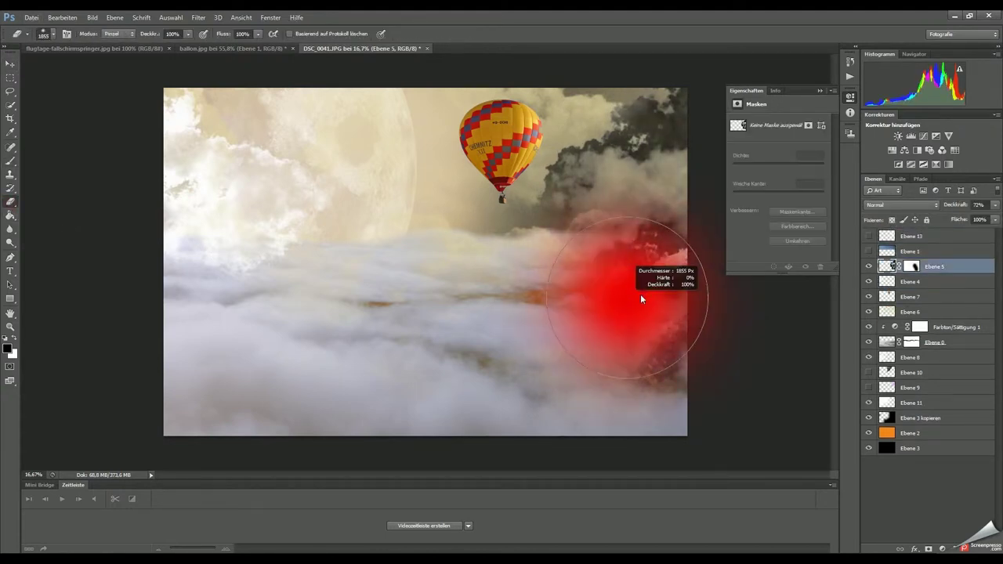
drag(641, 294, 633, 269)
drag(666, 212, 674, 377)
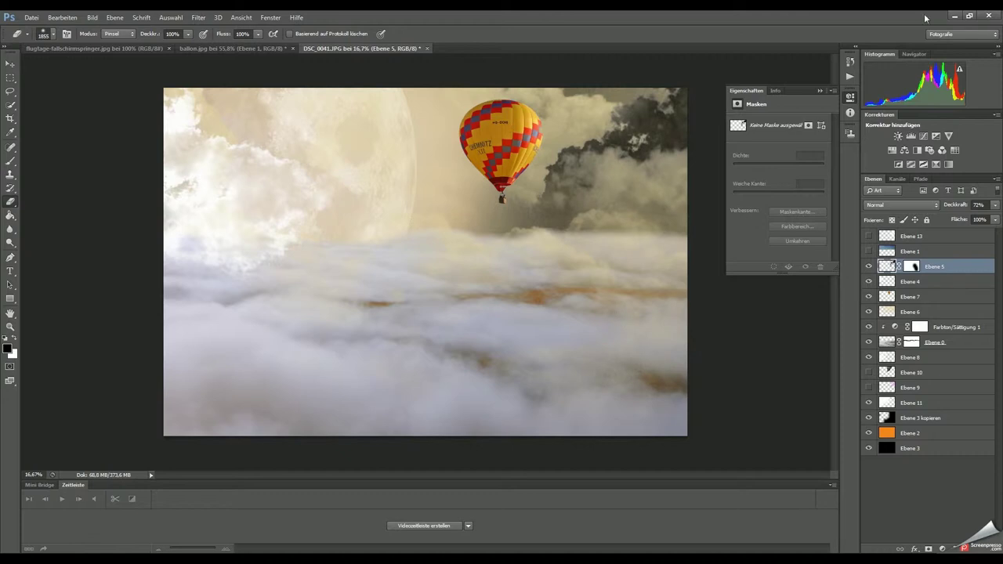
key(v)
key(alt+bracketleft)
key(alt+bracketleft)
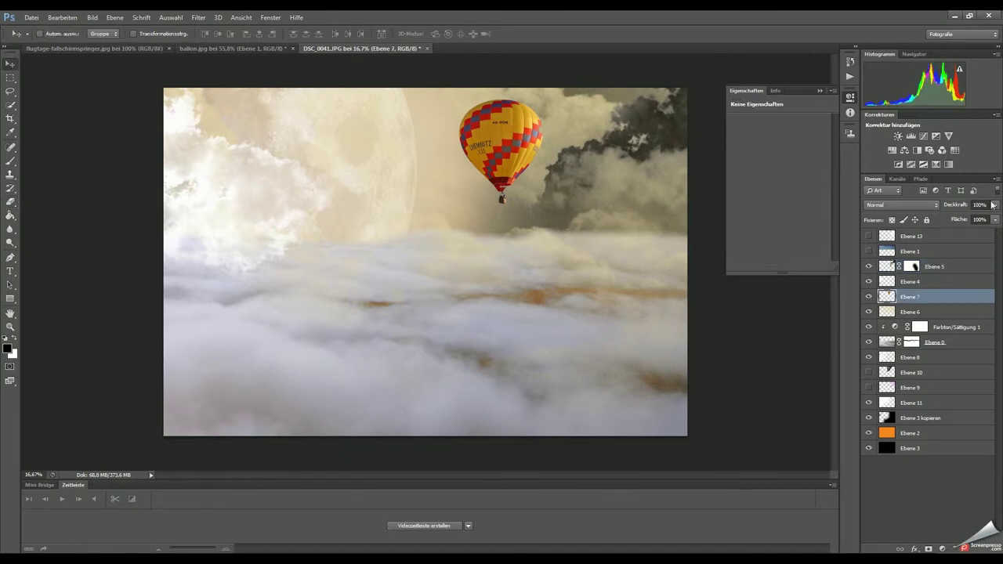
click(917, 150)
Step: Clip the Black & White adjustment to the balloon at 49% and ready a white brush
alt+click(885, 306)
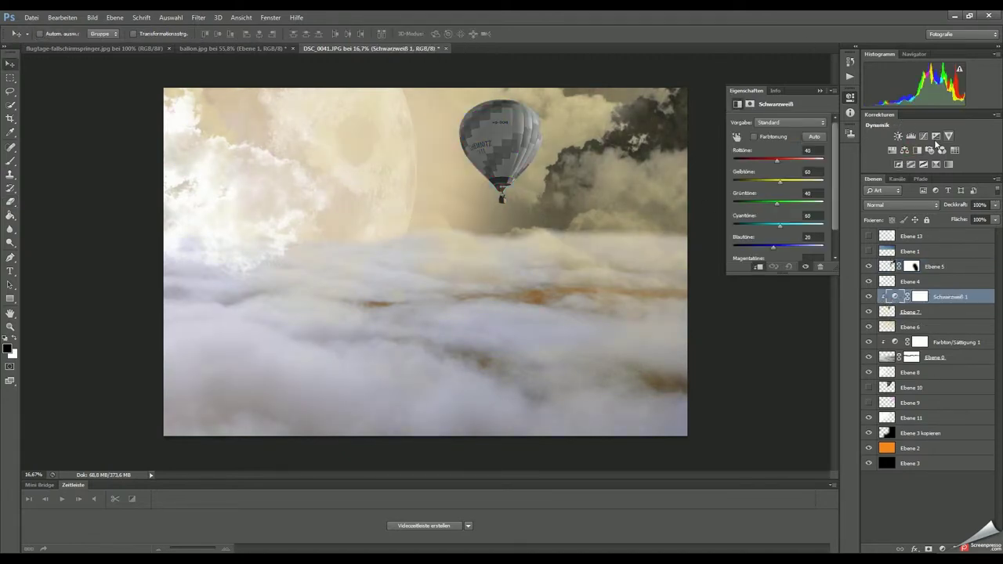
drag(974, 217, 974, 220)
key(alt+bracketleft)
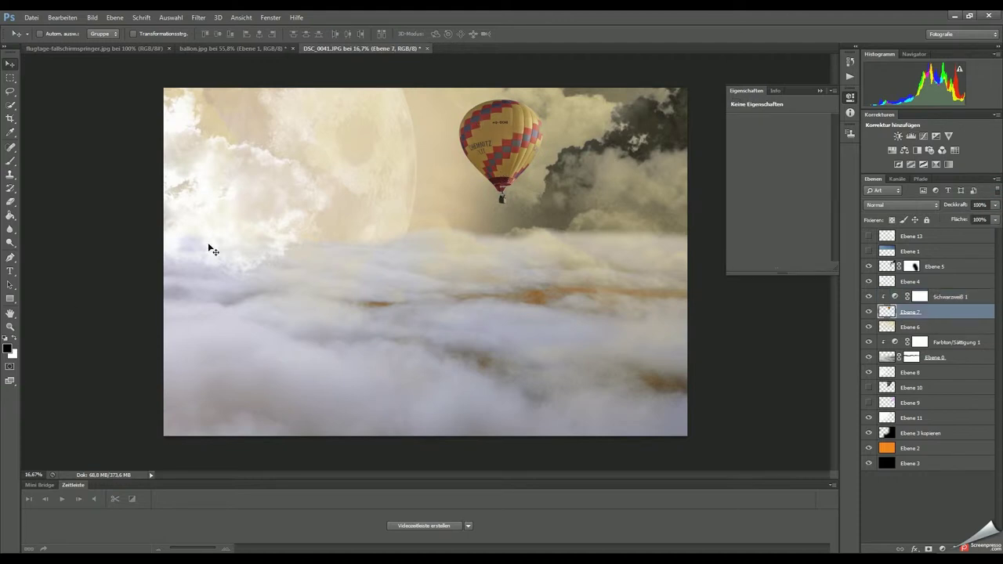
key(b)
key(x)
Step: Shade the balloon on clipped layers: white light left at 51%, dark shading right
key(ctrl+shift+alt+n)
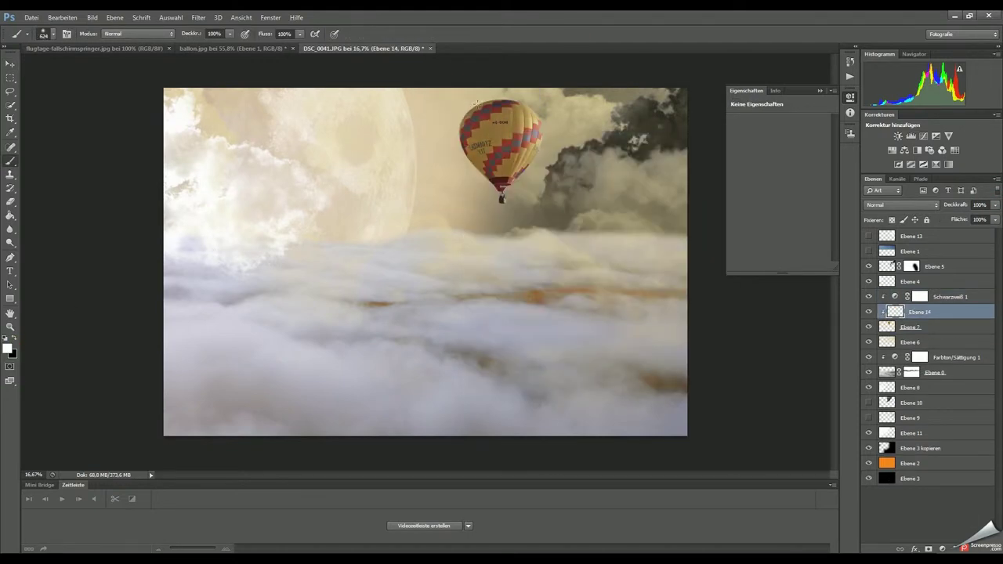
drag(469, 118, 490, 188)
drag(956, 219, 971, 221)
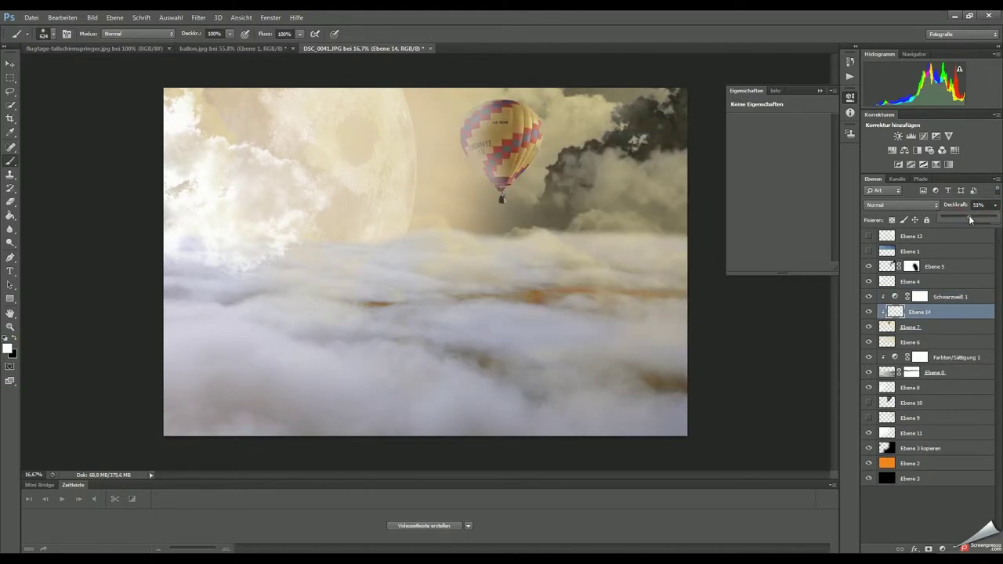
key(alt+bracketleft)
key(ctrl+shift+alt+n)
drag(525, 110, 527, 175)
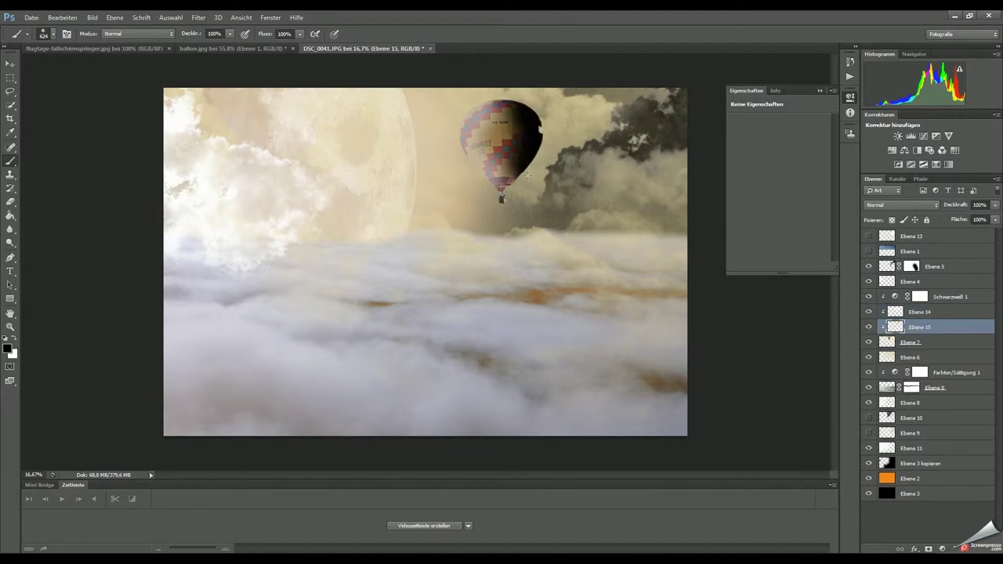
Step: Zoom onto the balloon and add a layer mask to Ebene 7
scroll(501, 157, up, 5)
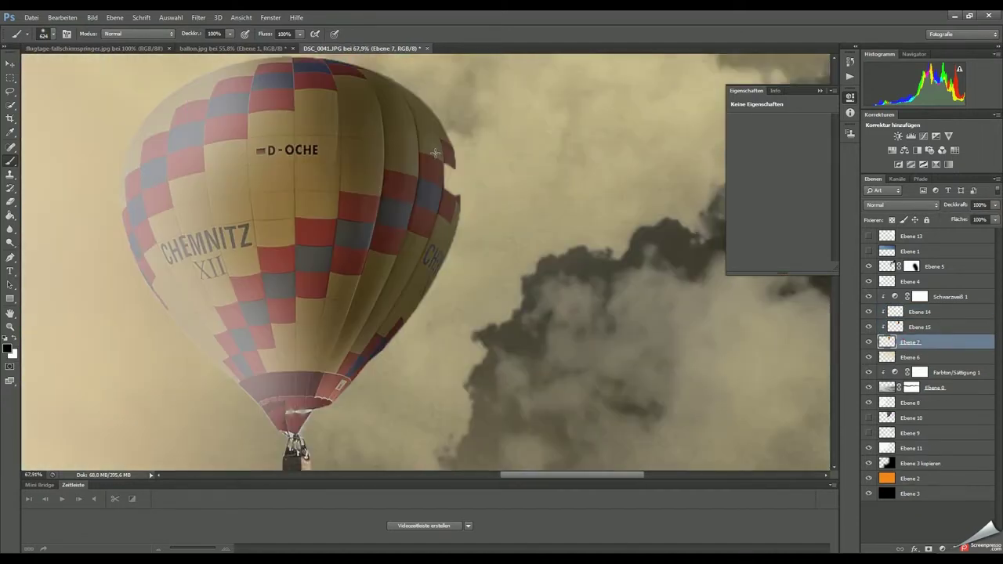
key(s)
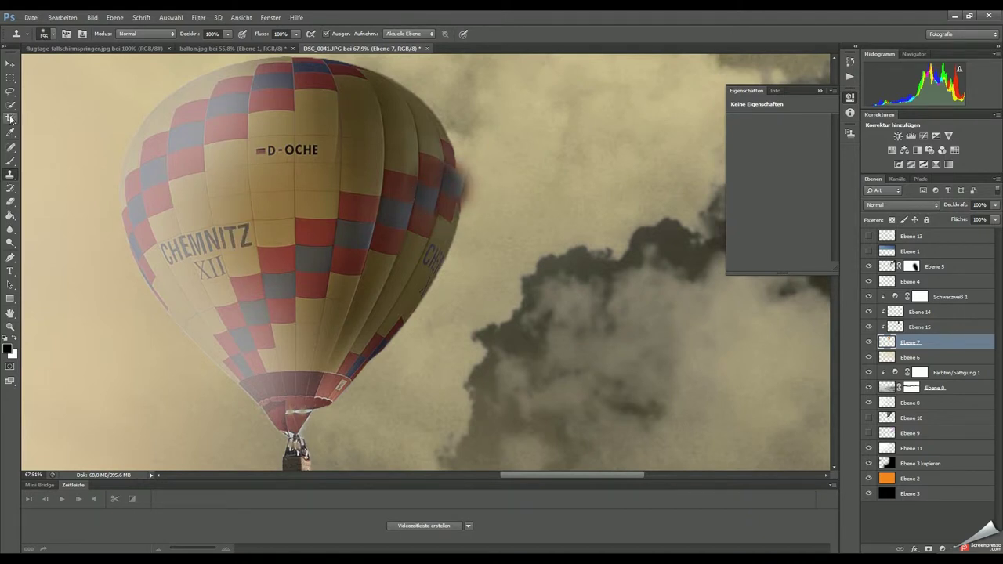
key(e)
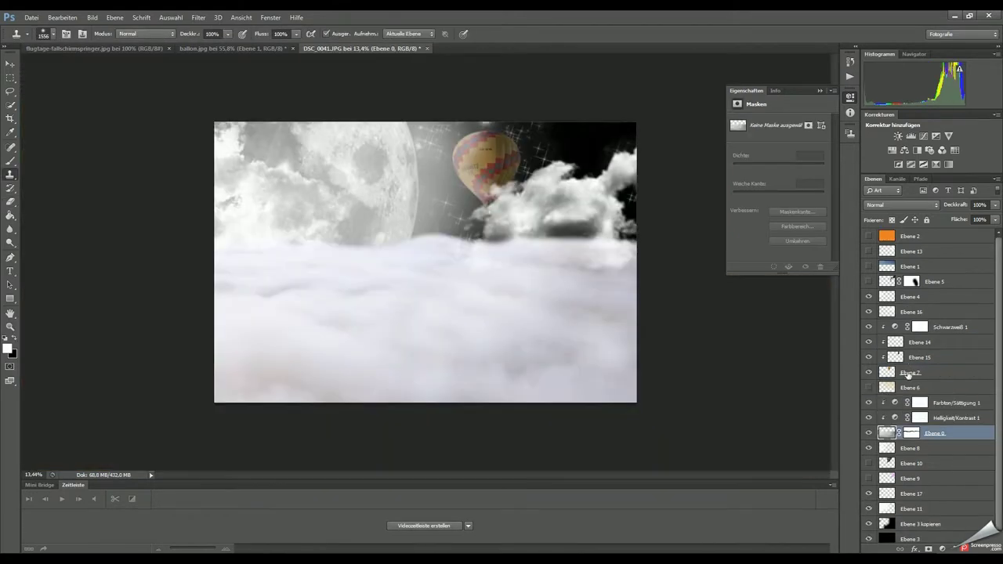
click(908, 373)
click(928, 549)
key(b)
right_click(520, 221)
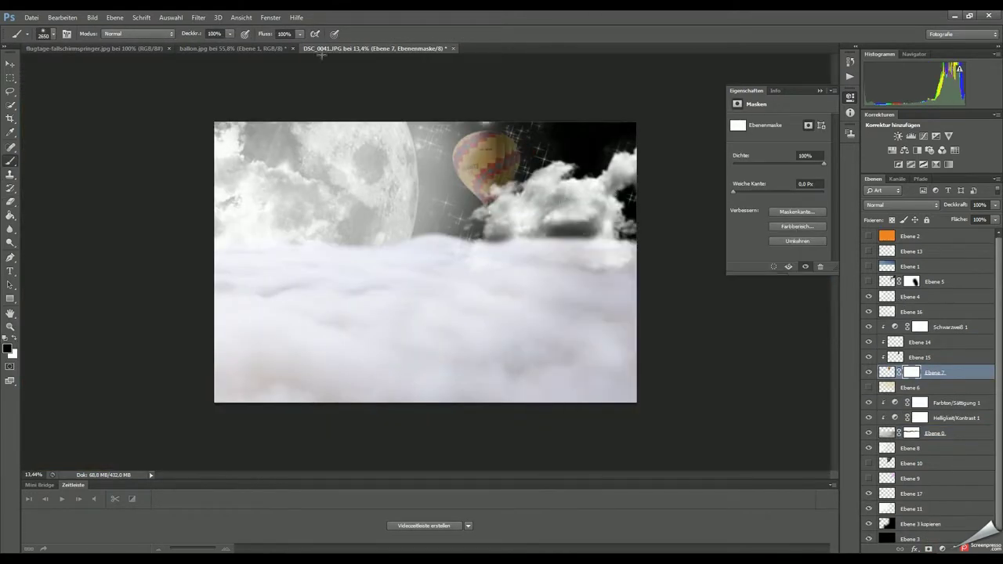
Step: Shrink the brush to 819 px and move Ebene 16 below Ebene 8
mouse_move(533, 161)
mouse_down()
mouse_move(461, 162)
mouse_move(521, 169)
mouse_up()
key(v)
drag(911, 312, 912, 456)
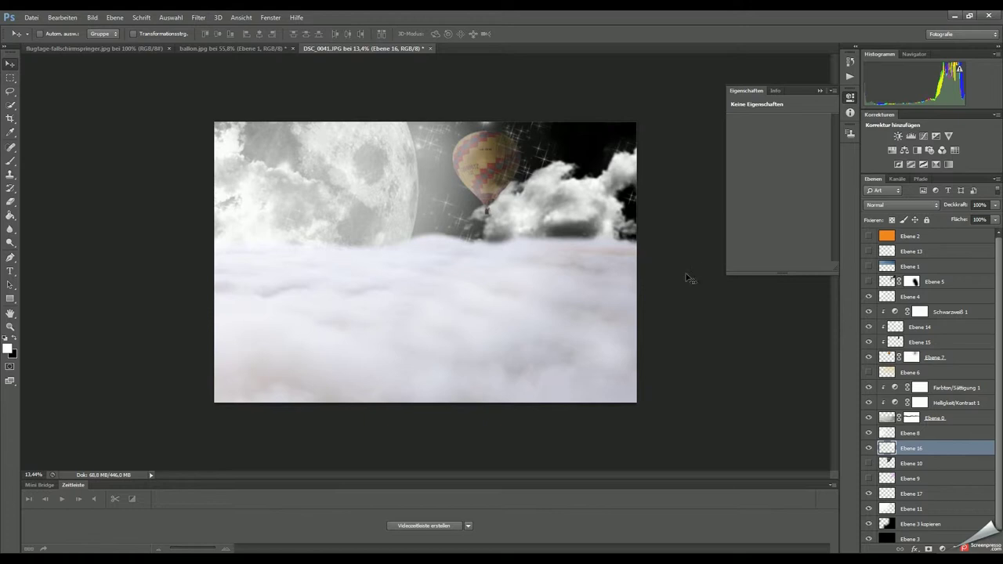
Step: Choose the 1494 px brush preset and select the bottom layer Ebene 3
key(b)
right_click(687, 278)
drag(724, 356, 720, 466)
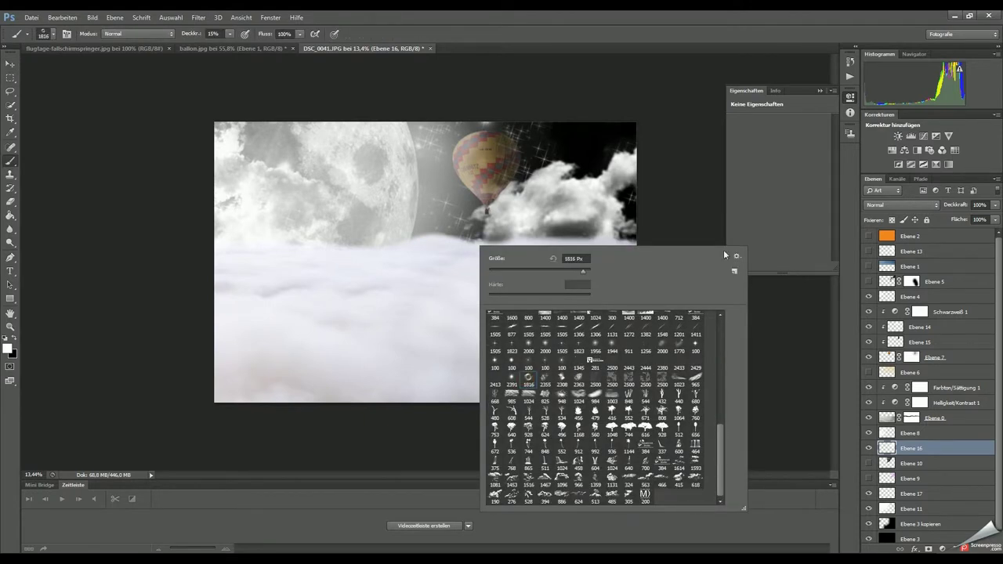
right_click(576, 182)
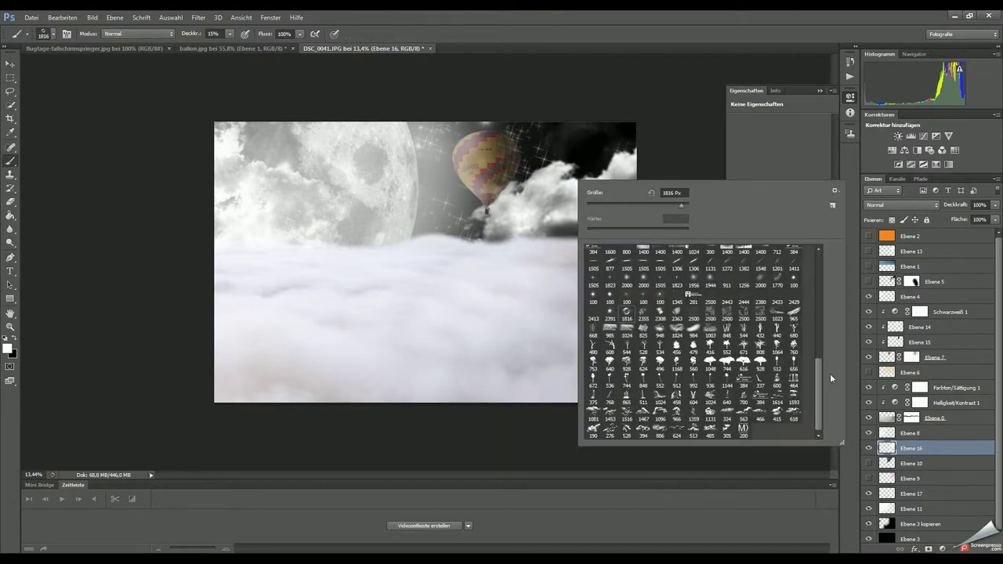
drag(817, 388, 817, 324)
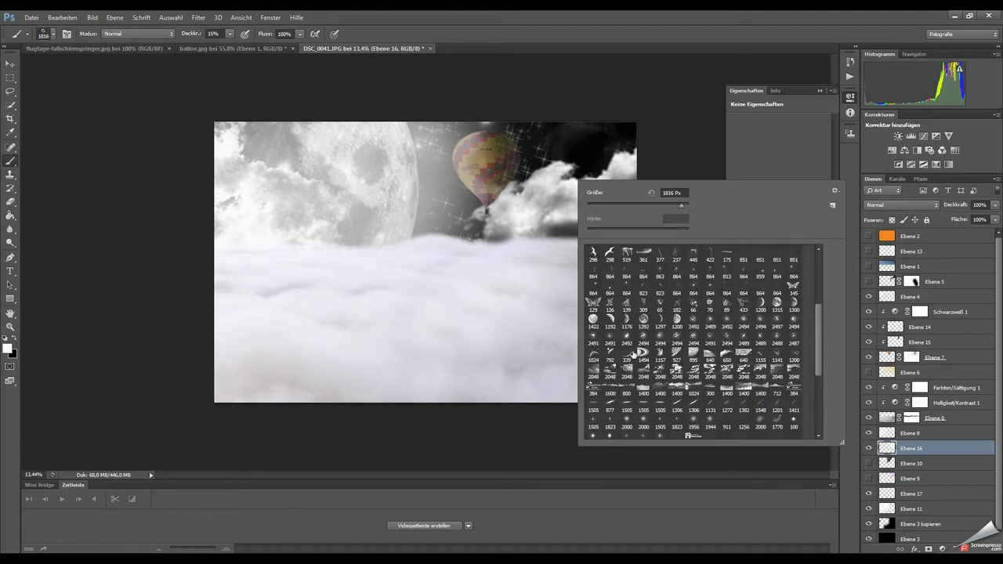
double_click(641, 354)
key(alt+comma)
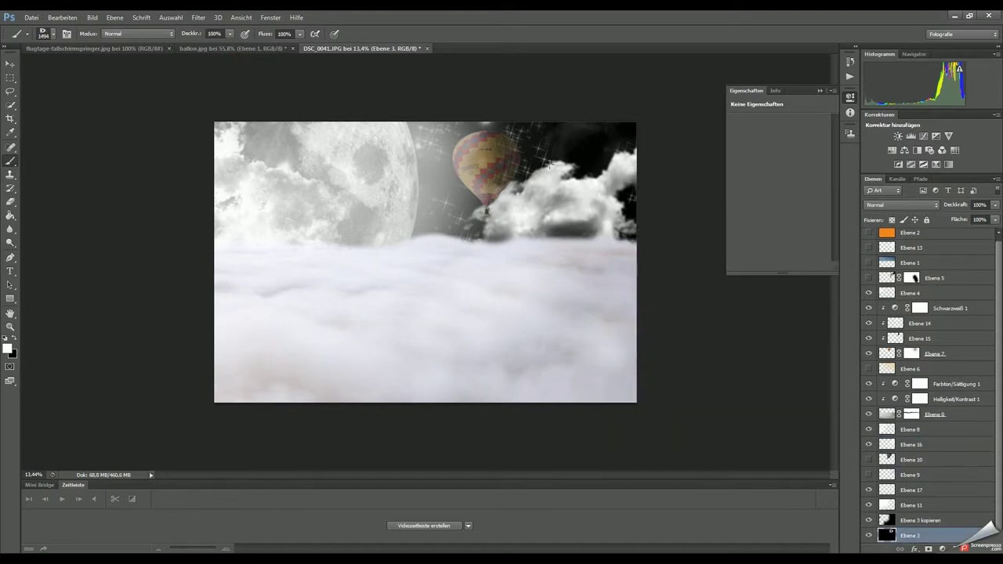
click(913, 430)
Step: Paste Saturn, flip it horizontally, and shrink it into the top-right corner
key(ctrl+v)
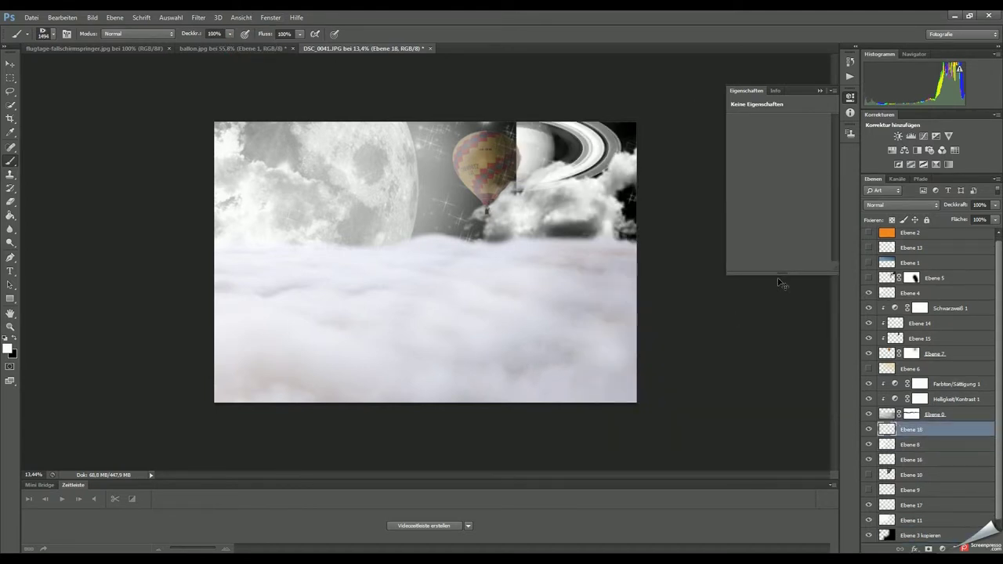
key(ctrl+t)
right_click(554, 161)
click(601, 330)
mouse_move(638, 224)
mouse_down()
mouse_move(563, 141)
mouse_move(619, 131)
mouse_up()
key(Return)
Step: Lower Saturn's layer to 60% opacity and add a new empty layer
key(b)
drag(995, 204, 978, 220)
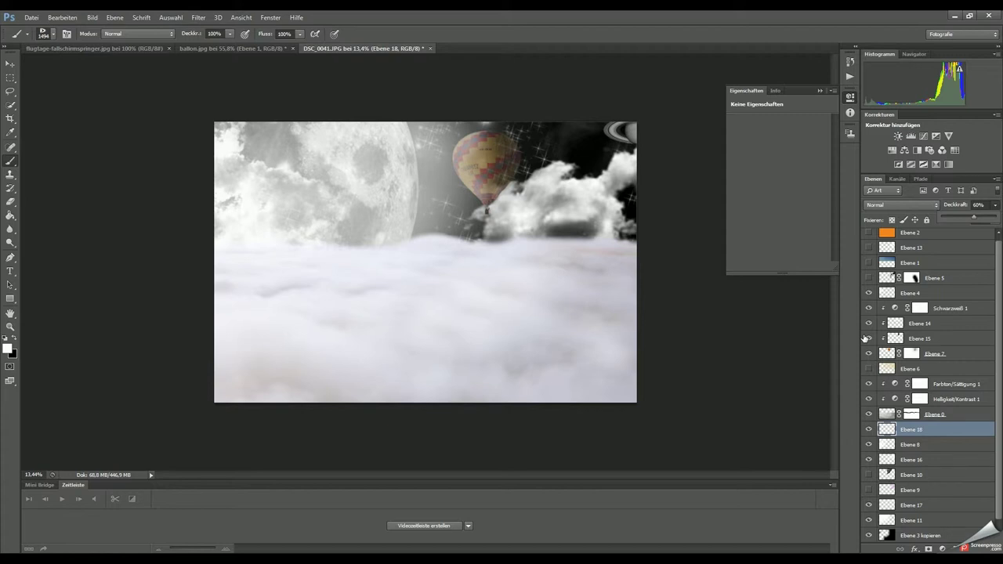
click(969, 549)
right_click(456, 205)
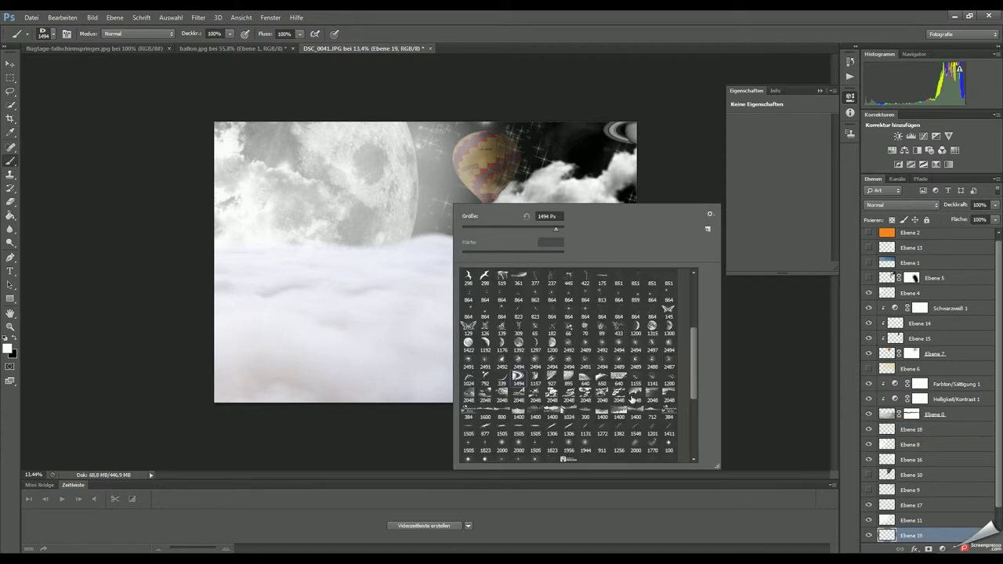
Step: Set the foreground colour to brown
drag(694, 354, 694, 369)
key(Escape)
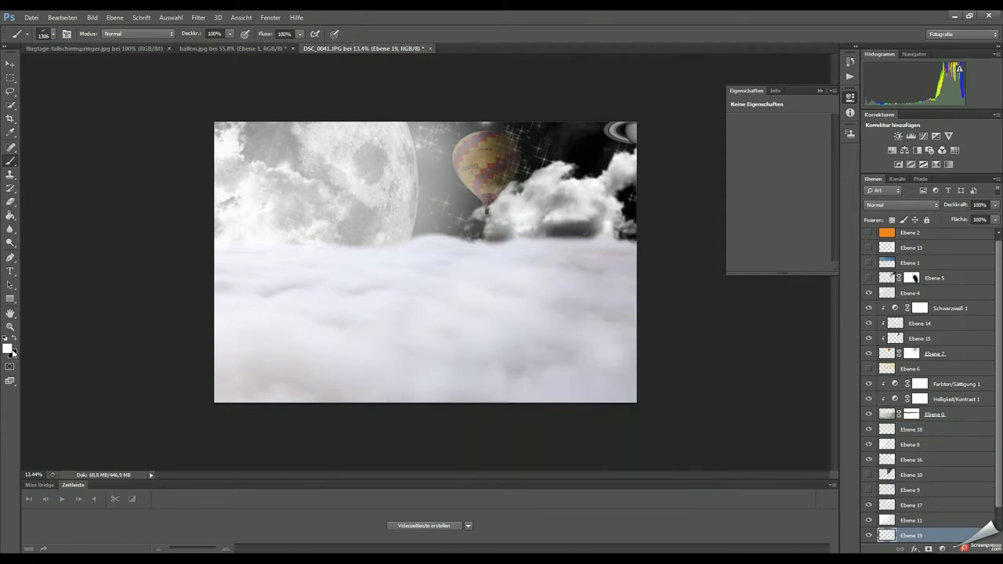
click(7, 348)
click(588, 239)
Step: Scale the light streak, move it up toward Saturn, and set its layer to 10% opacity
key(ctrl+t)
drag(515, 225, 354, 280)
drag(453, 216, 523, 157)
key(Return)
click(996, 205)
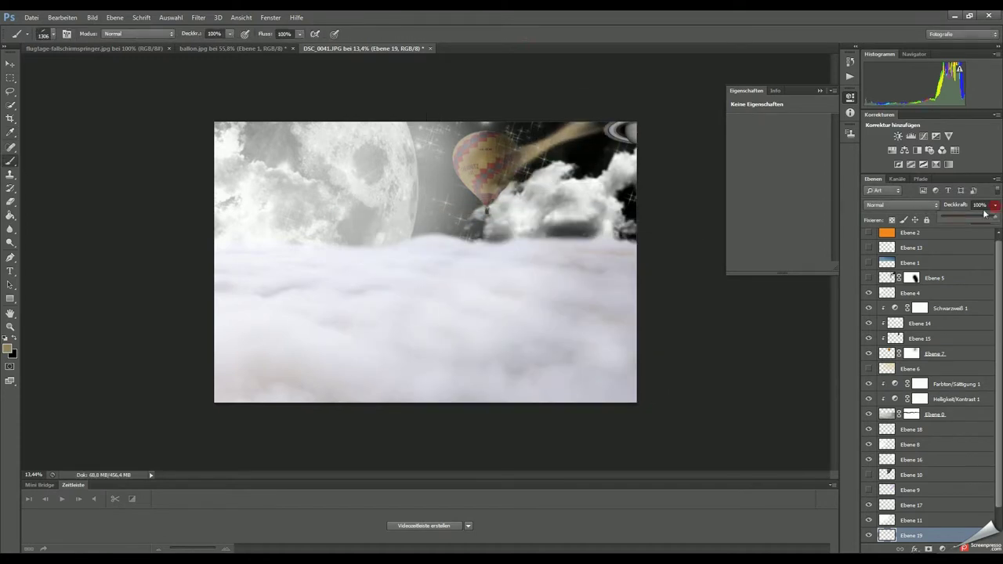
drag(989, 216, 958, 216)
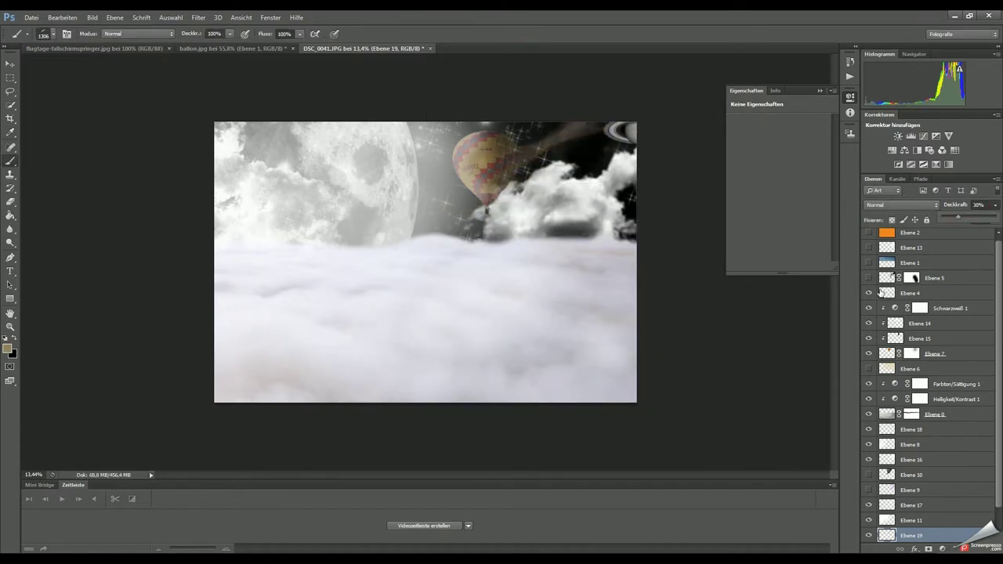
Step: Pick a new brush from the brush presets
right_click(656, 398)
scroll(549, 455, down, 3)
scroll(564, 470, down, 3)
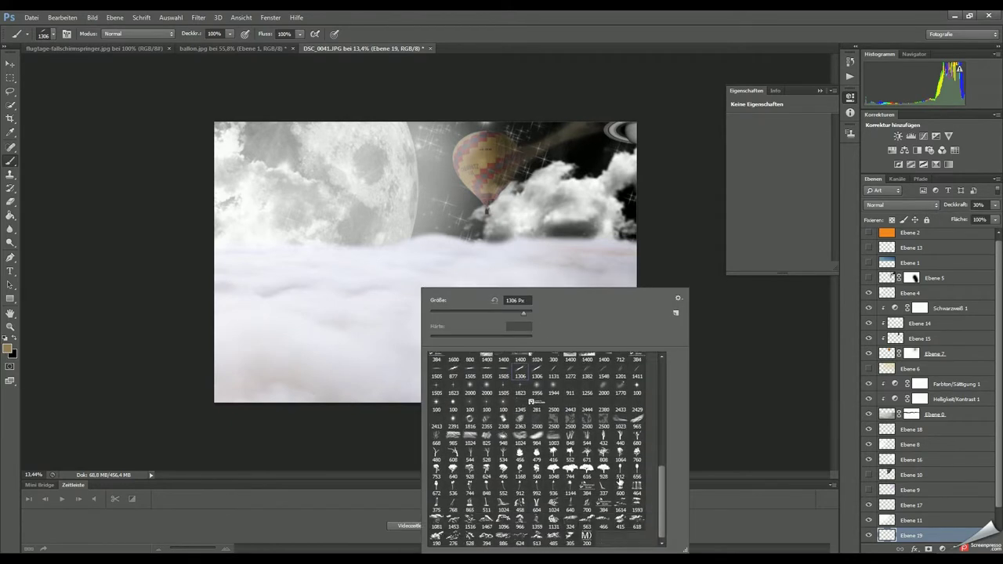
double_click(436, 521)
Step: Add a new layer higher in the stack and set the colour to ffffff
click(942, 549)
drag(940, 536, 942, 390)
click(8, 348)
text(ffffff)
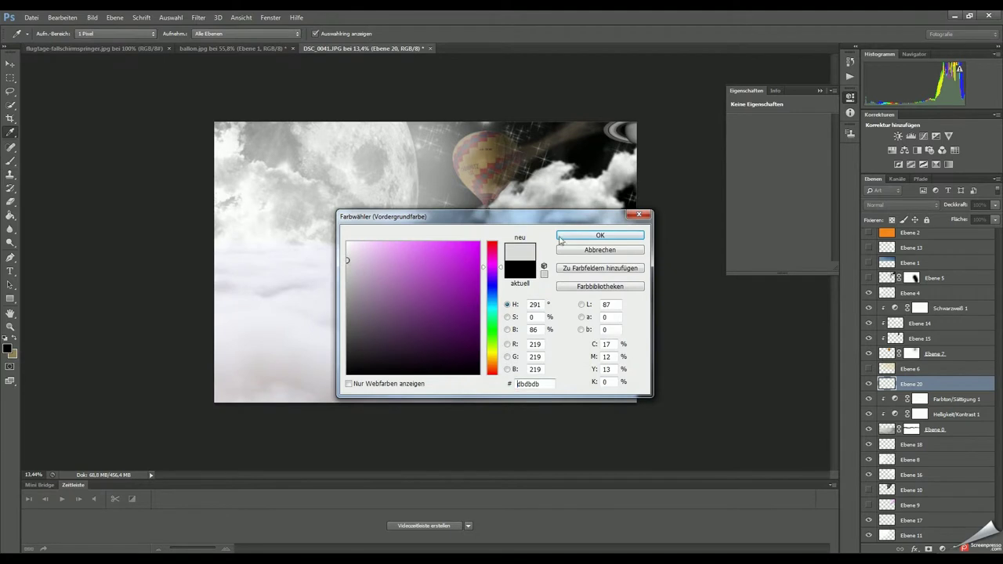
key(Return)
Step: Distort Ebene 20 by pulling its left corners outward and levelling the top edge
key(ctrl+t)
drag(385, 220, 210, 250)
drag(385, 402, 201, 411)
drag(636, 220, 641, 242)
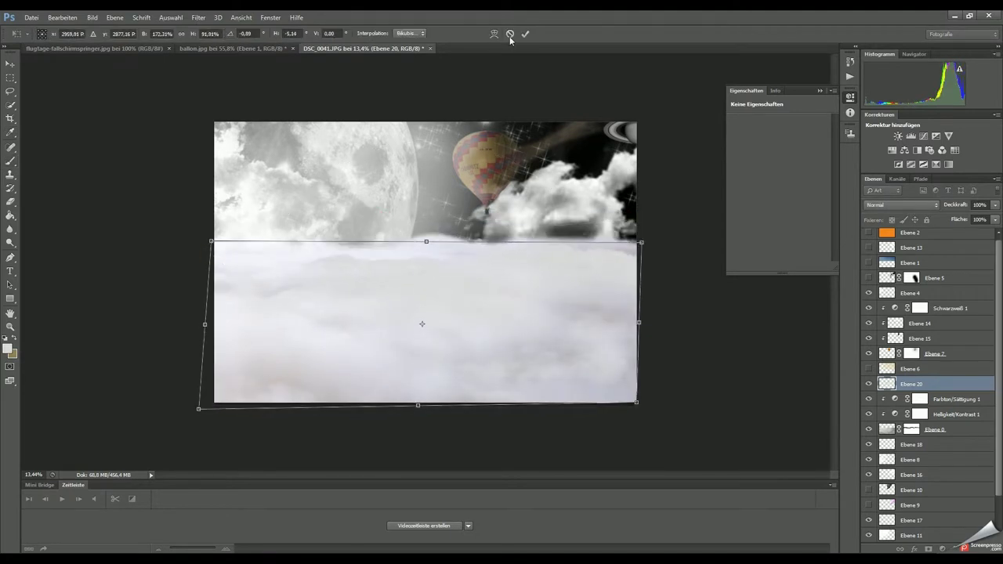
key(Return)
Step: Duplicate the cloud layer and paint its selected cloud shapes black
key(ctrl+j)
key(ctrl+alt+2)
click(8, 348)
key(Return)
mouse_move(352, 288)
mouse_down()
mouse_move(549, 282)
mouse_move(533, 372)
mouse_move(336, 353)
mouse_move(306, 274)
mouse_up()
Step: Set the dark copy to 56% opacity and shift it down and slightly right
click(996, 204)
drag(994, 217, 970, 217)
key(v)
drag(517, 262, 537, 333)
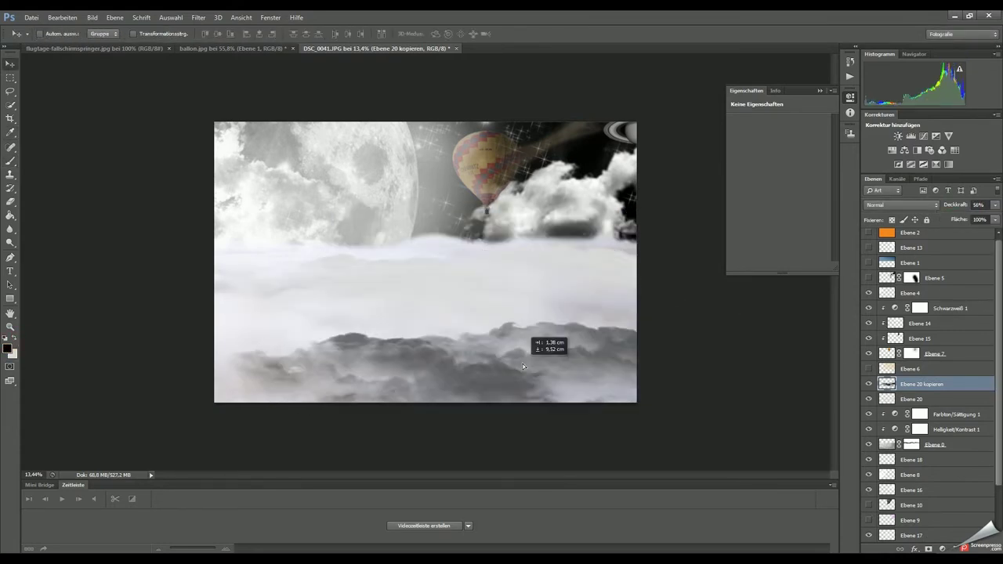
Step: Free-transform the dark cloud copy into a perspective that widens toward the bottom
key(ctrl+t)
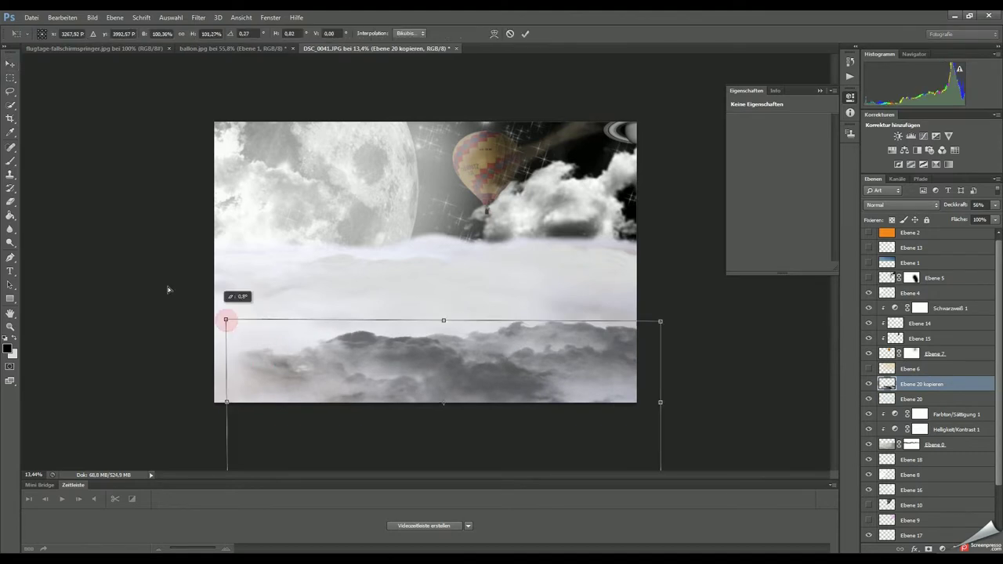
drag(226, 321, 151, 284)
drag(663, 325, 572, 273)
drag(151, 283, 262, 260)
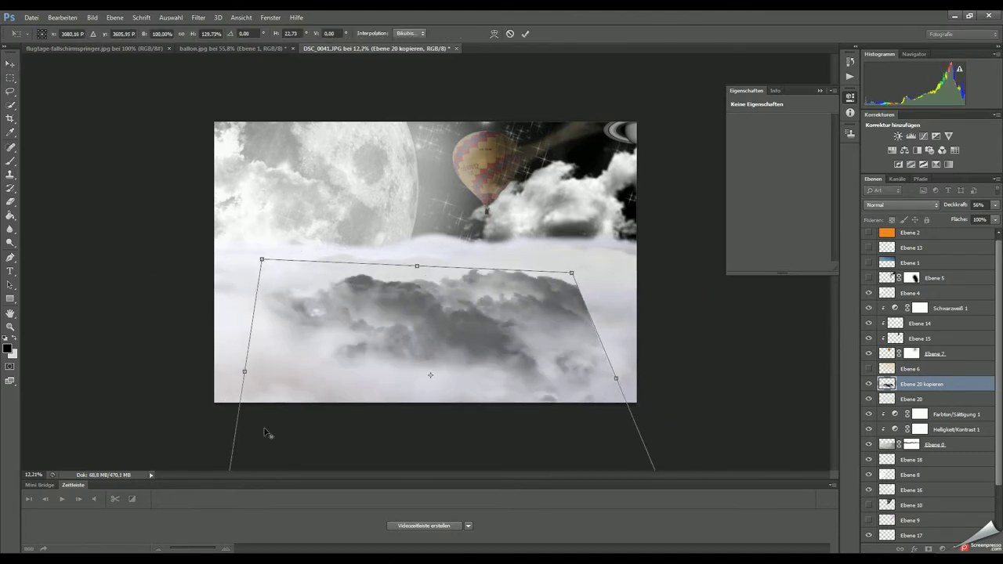
key(ctrl+minus)
drag(288, 417, 138, 418)
drag(591, 417, 745, 421)
mouse_move(466, 297)
mouse_down()
mouse_move(469, 344)
mouse_move(502, 344)
mouse_up()
drag(345, 306, 301, 297)
drag(562, 316, 578, 306)
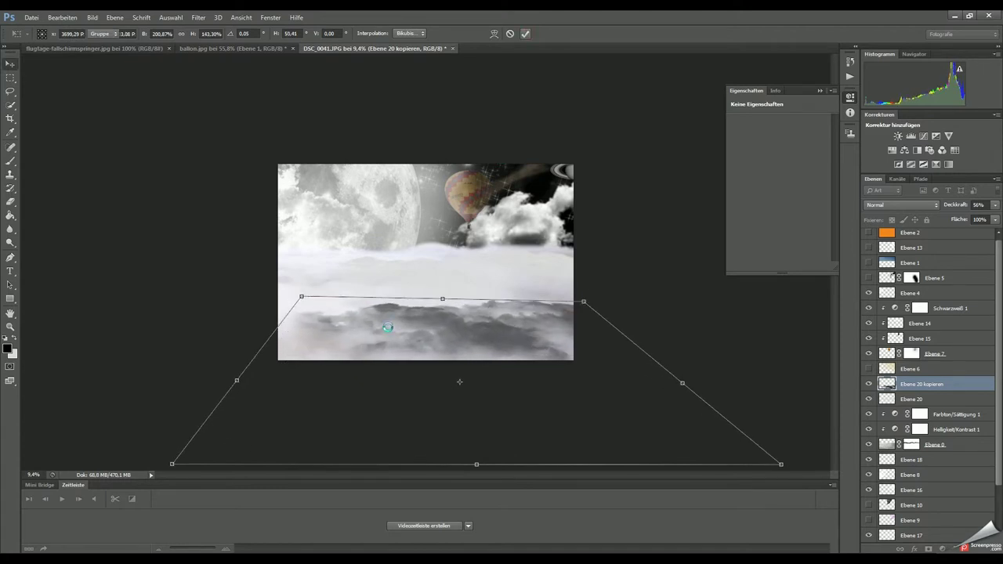
key(Return)
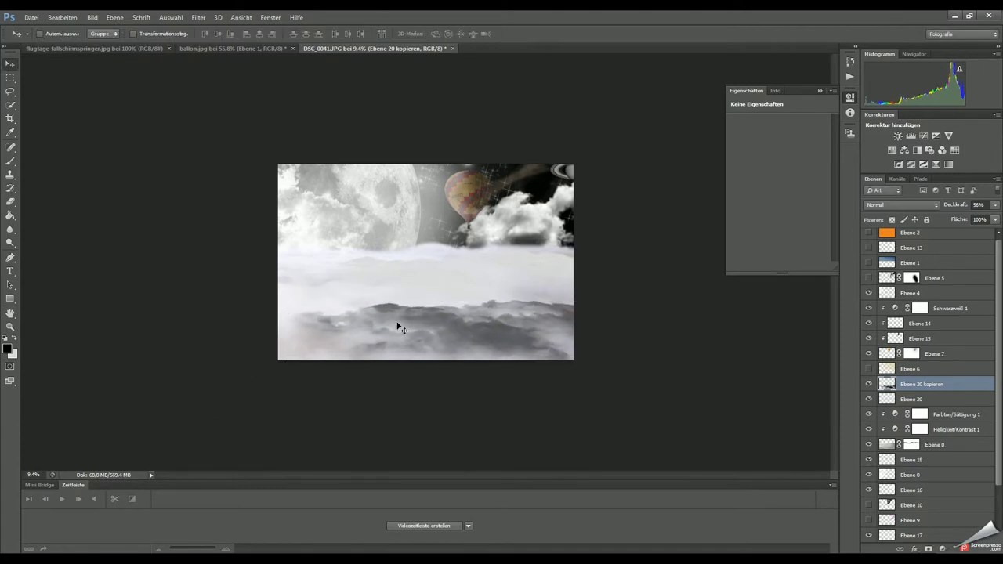
Step: Mask the copy's lower clouds with a soft round brush and set its opacity to 41%
click(929, 549)
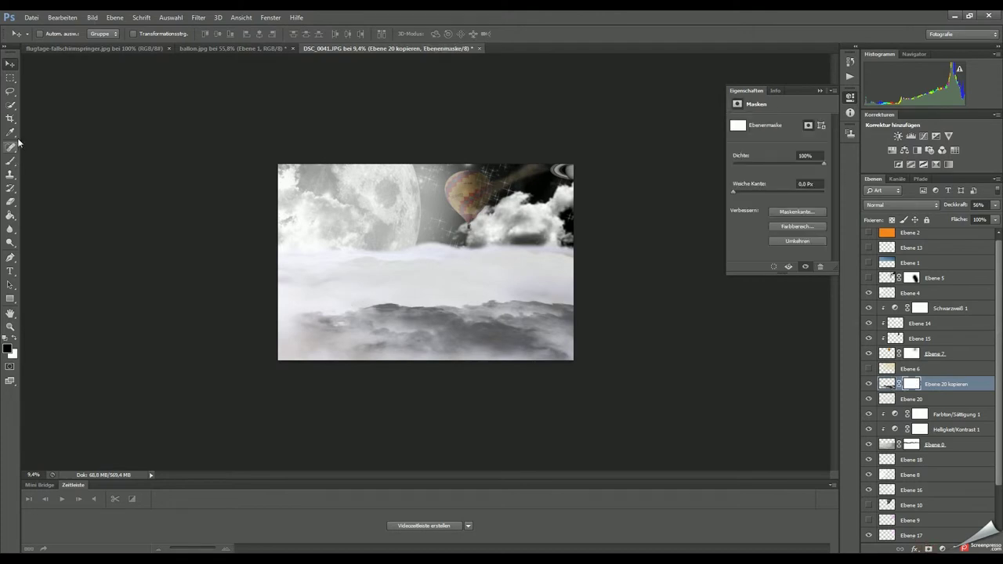
click(10, 160)
right_click(370, 313)
scroll(610, 395, up, 10)
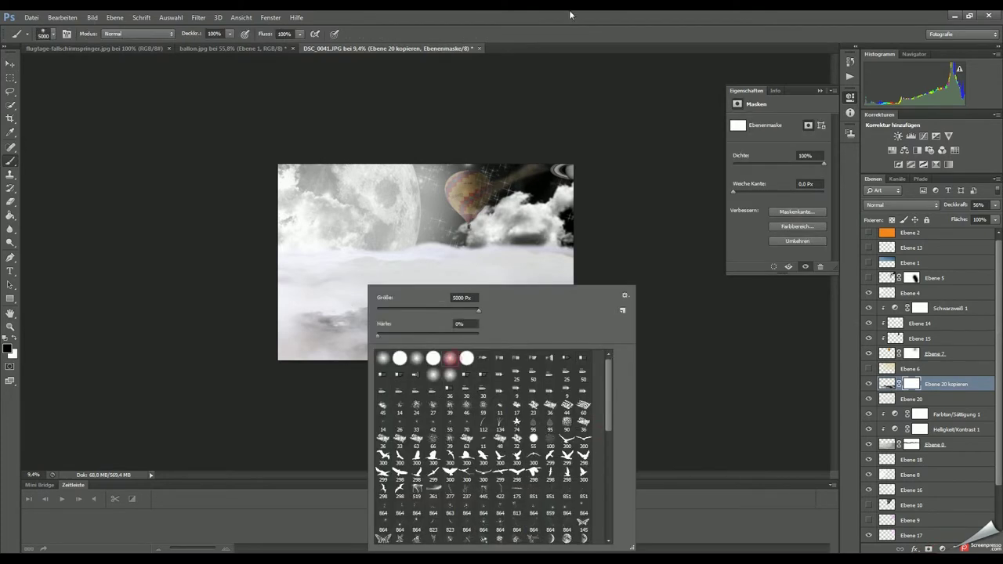
double_click(451, 359)
mouse_move(308, 316)
mouse_down()
mouse_move(385, 291)
mouse_move(565, 297)
mouse_up()
drag(994, 213, 968, 217)
scroll(513, 258, up, 3)
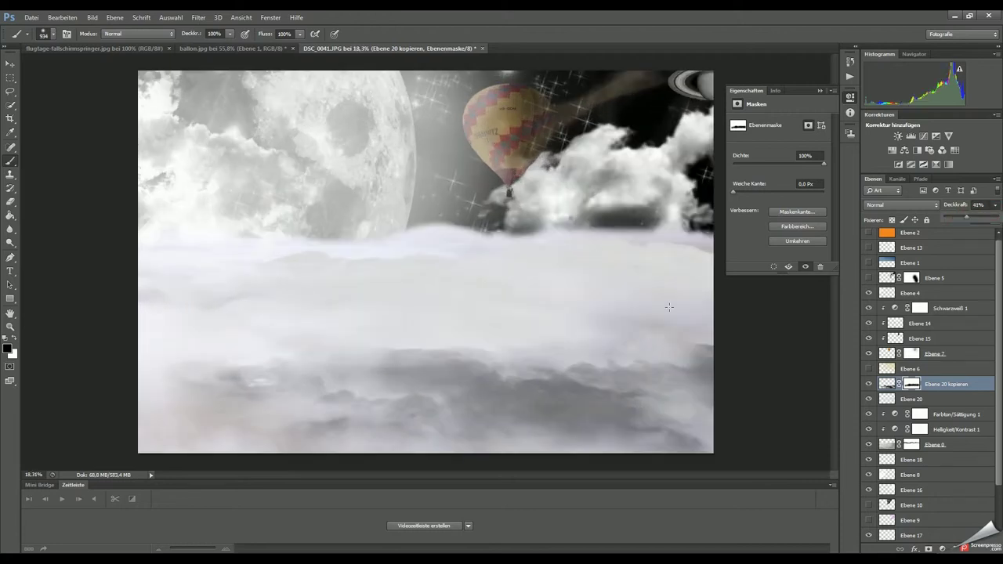
scroll(669, 306, down, 2)
Step: Add a new empty layer, Ebene 21, for more cloud brushwork
key(ctrl+shift+alt+n)
right_click(501, 202)
scroll(744, 438, down, 10)
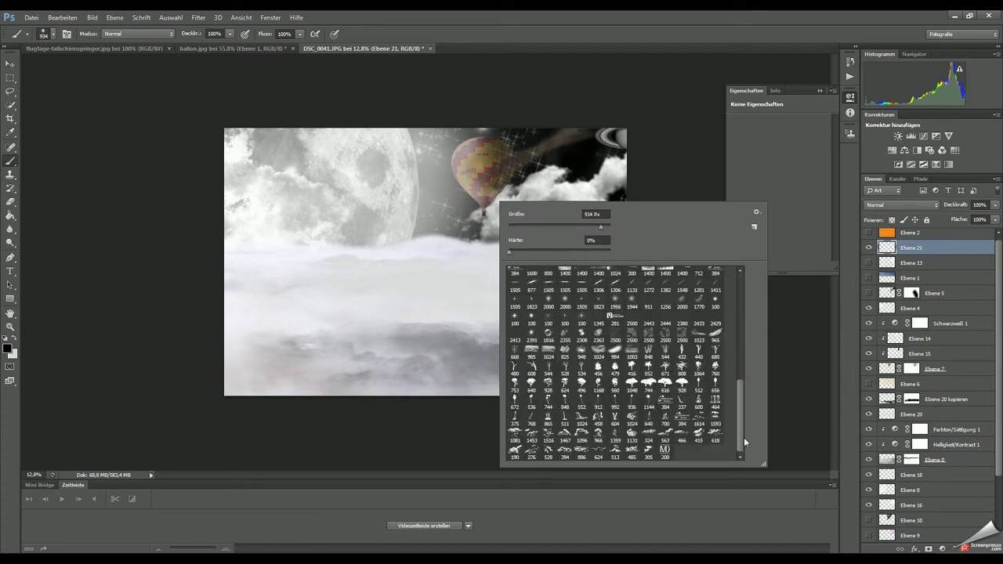
Step: Stamp white clouds with a cloud brush, move them up-right, and hide Ebene 16
double_click(549, 433)
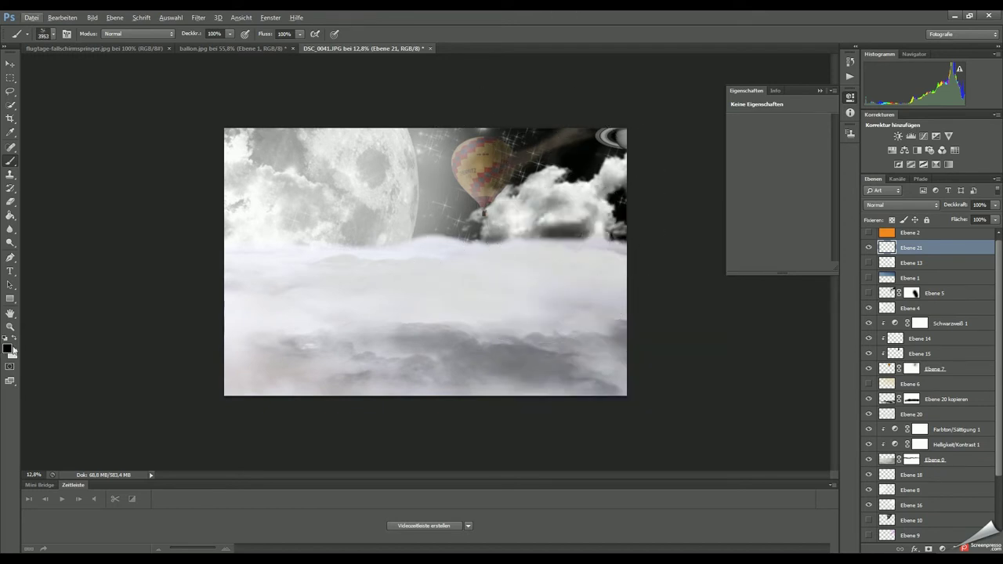
key(x)
click(501, 202)
key(v)
drag(520, 206, 616, 164)
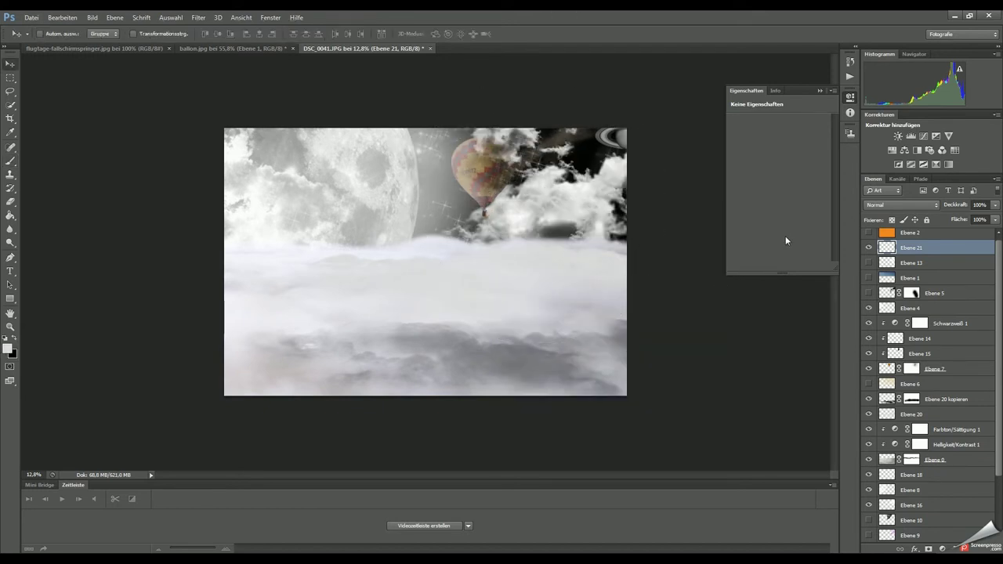
click(909, 506)
click(868, 504)
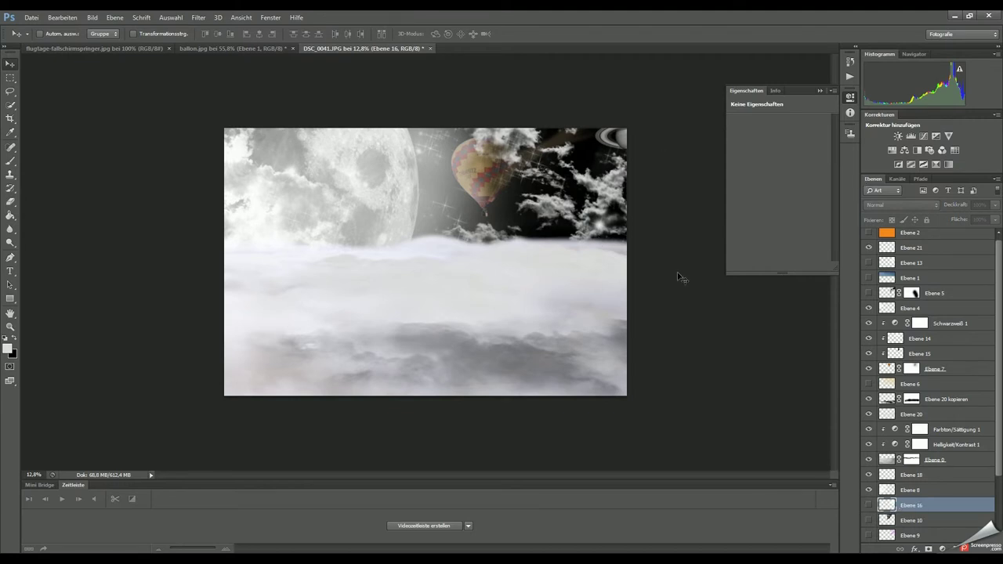
Step: Fill a new layer with pink-magenta and lower its opacity for a faint tint
key(ctrl+shift+alt+n)
key(g)
click(8, 348)
click(459, 247)
click(598, 235)
click(423, 196)
click(995, 205)
drag(994, 216, 951, 214)
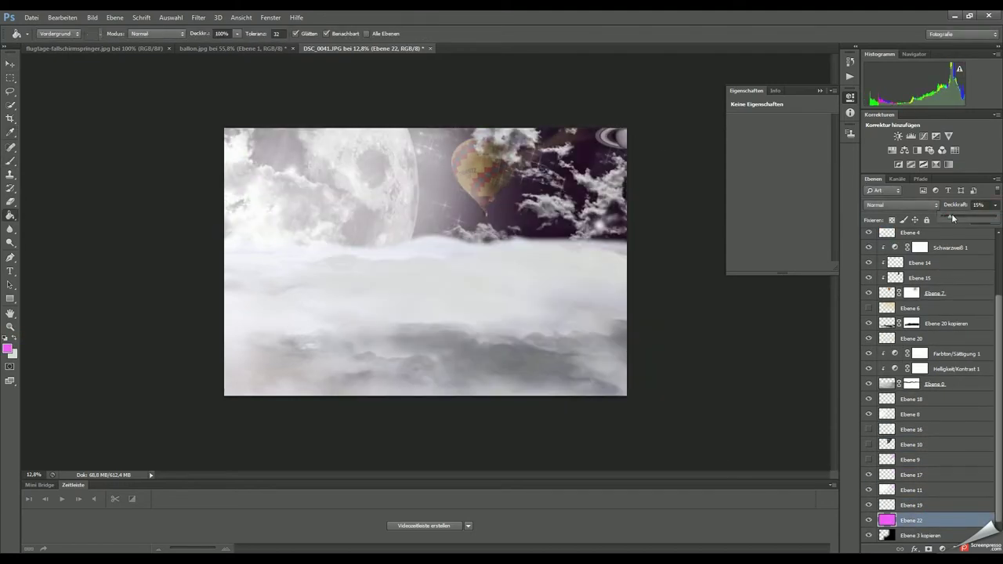
scroll(978, 314, up, 2)
scroll(979, 314, up, 1)
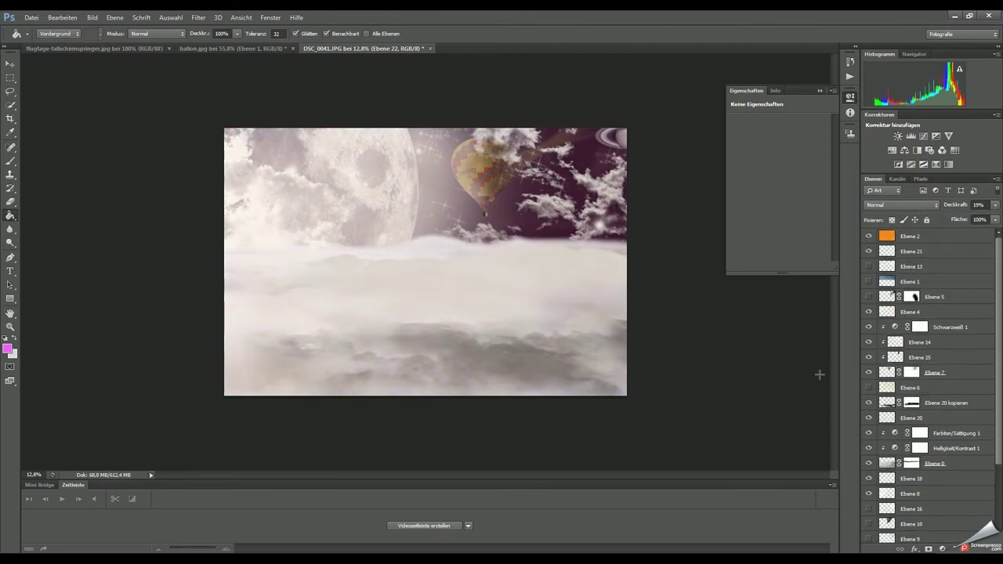
Step: Set Ebene 17's opacity to 55%
key(v)
ctrl+click(447, 212)
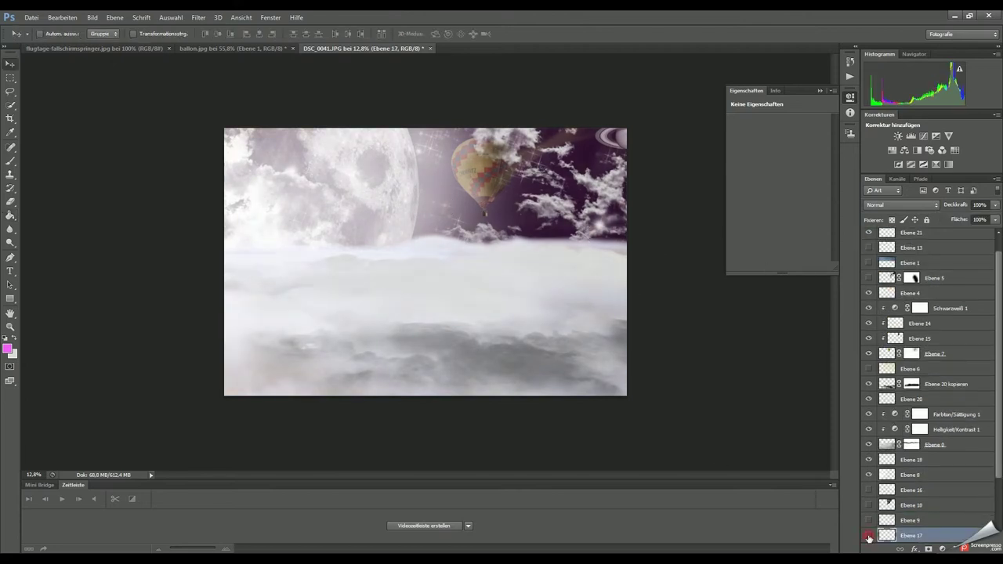
drag(996, 205, 972, 220)
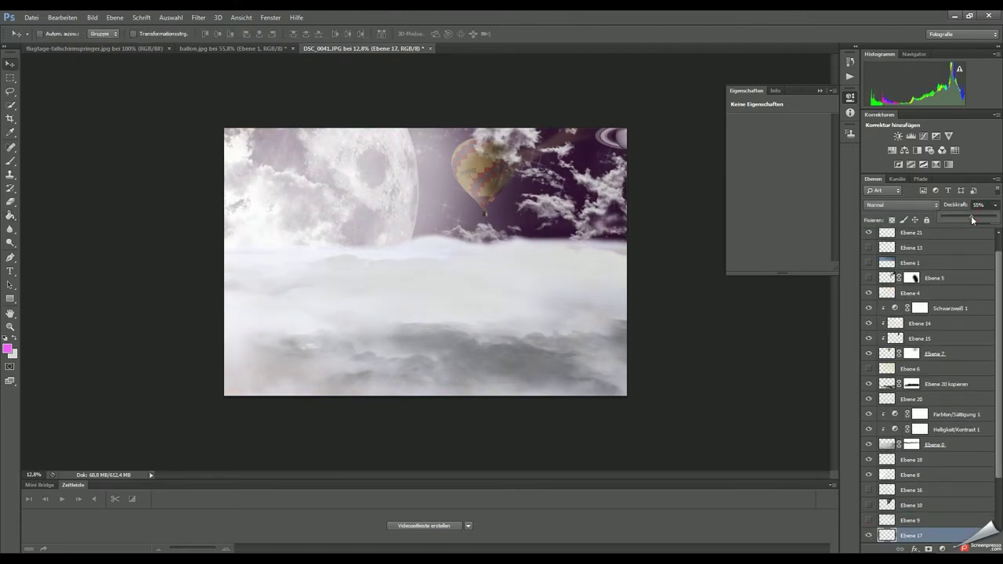
Step: On Ebene 7's mask, paint black with a soft 1610 px brush to hide the balloon's cloud-side part
ctrl+click(475, 174)
key(e)
ctrl+click(462, 245)
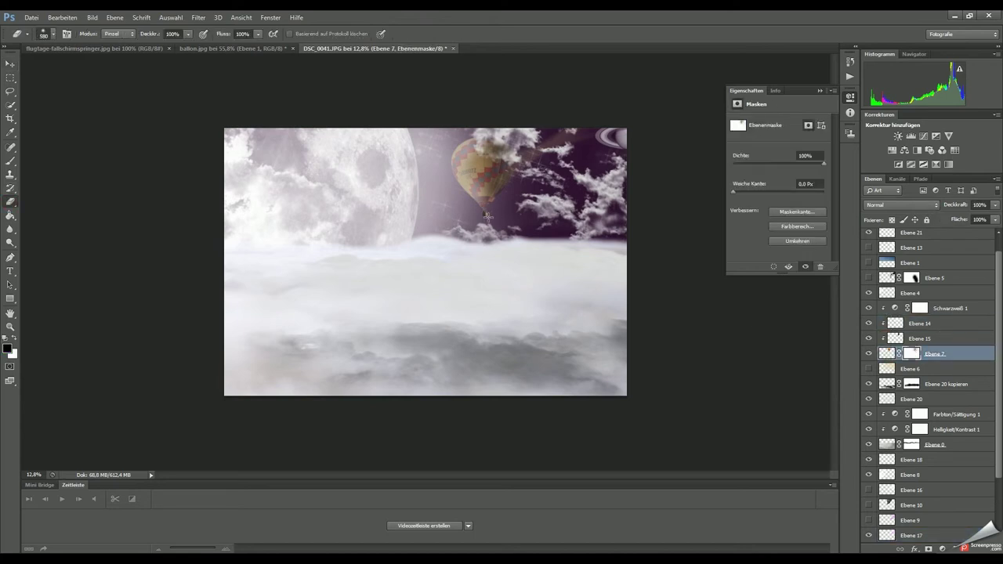
key(b)
right_click(464, 210)
key(Escape)
mouse_move(485, 220)
mouse_down()
mouse_move(493, 223)
mouse_move(467, 165)
mouse_up()
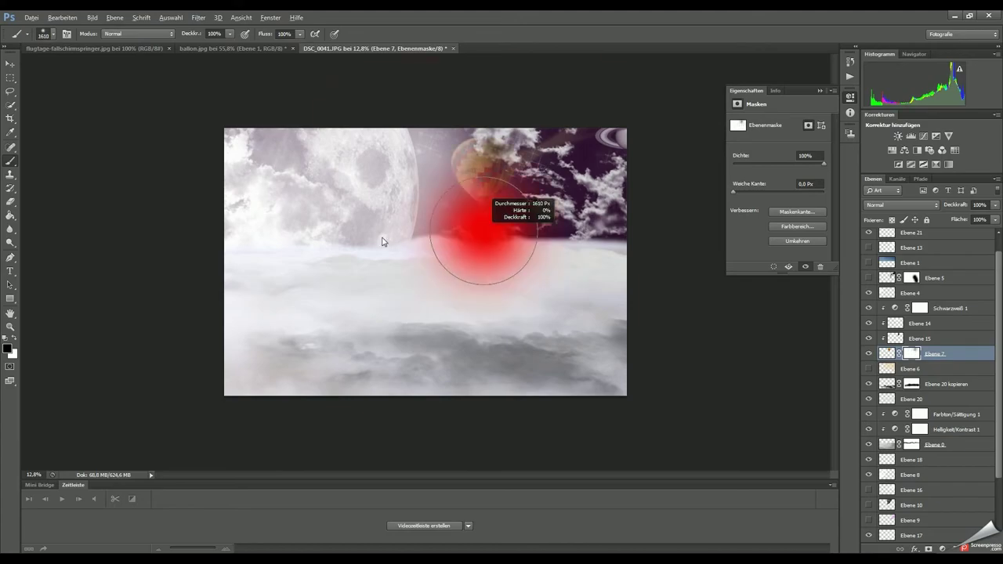